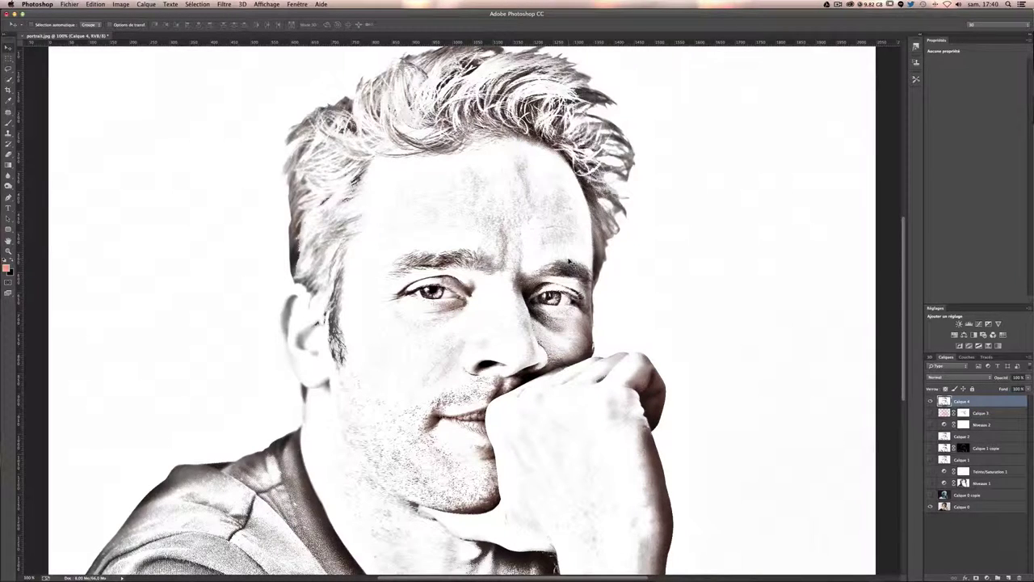
Toggle Calque 4 off and on to compare with the photo, then open portrait.jpg in Photoshop.
{"action": "left_click", "coordinate": [930, 402]}
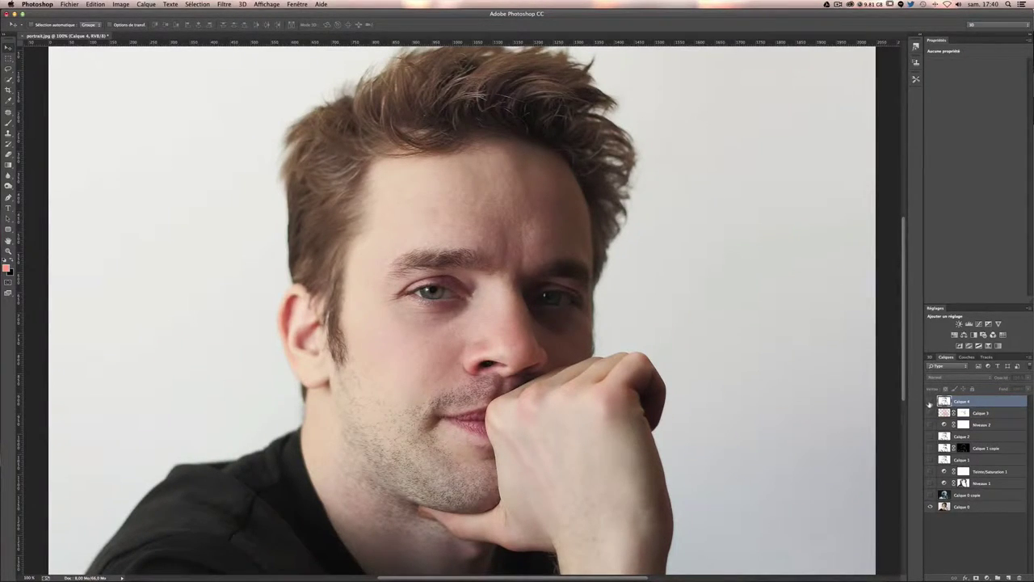
{"action": "left_click", "coordinate": [931, 402]}
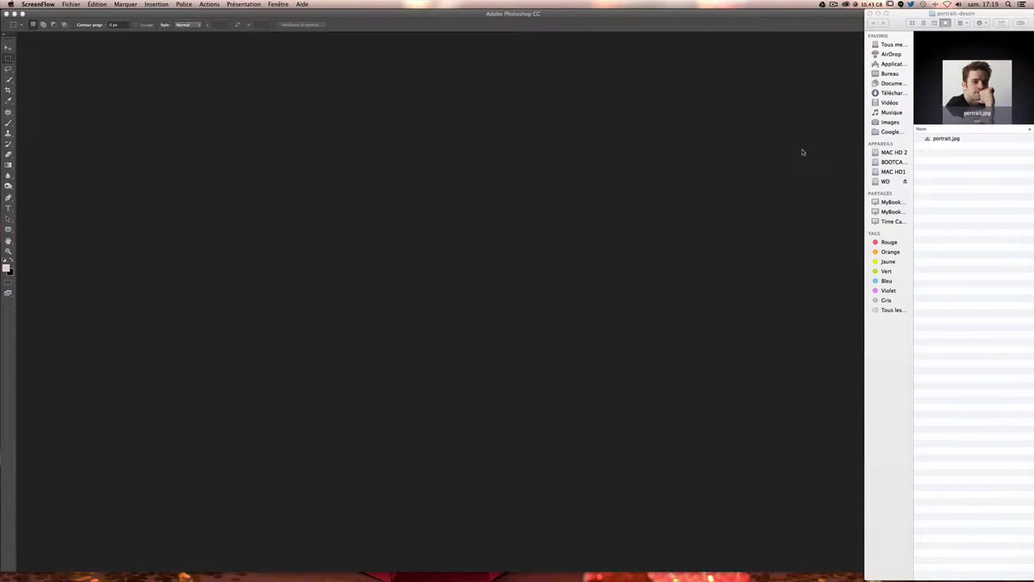
{"action": "right_click", "coordinate": [944, 139]}
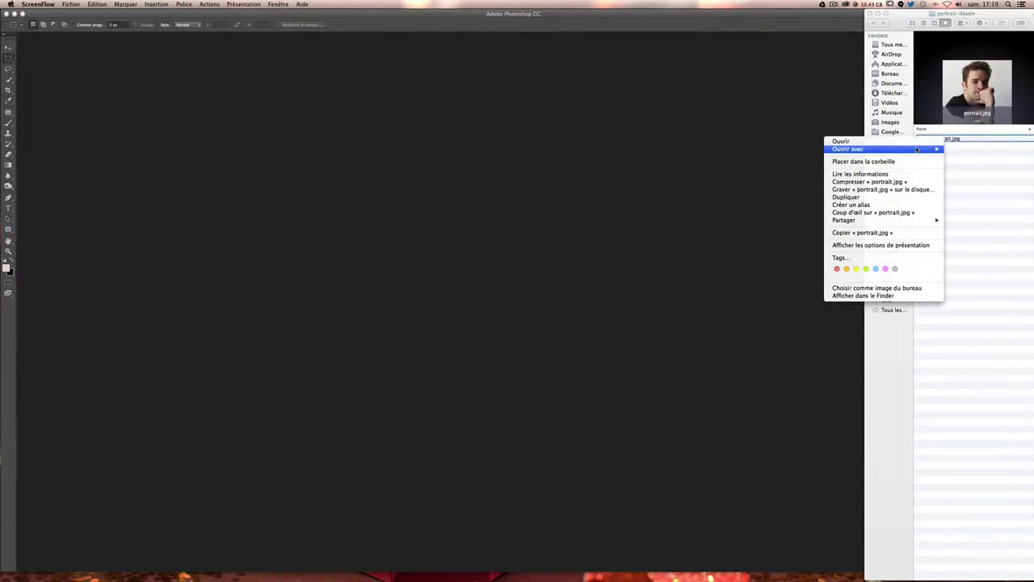
{"action": "left_click", "coordinate": [982, 169]}
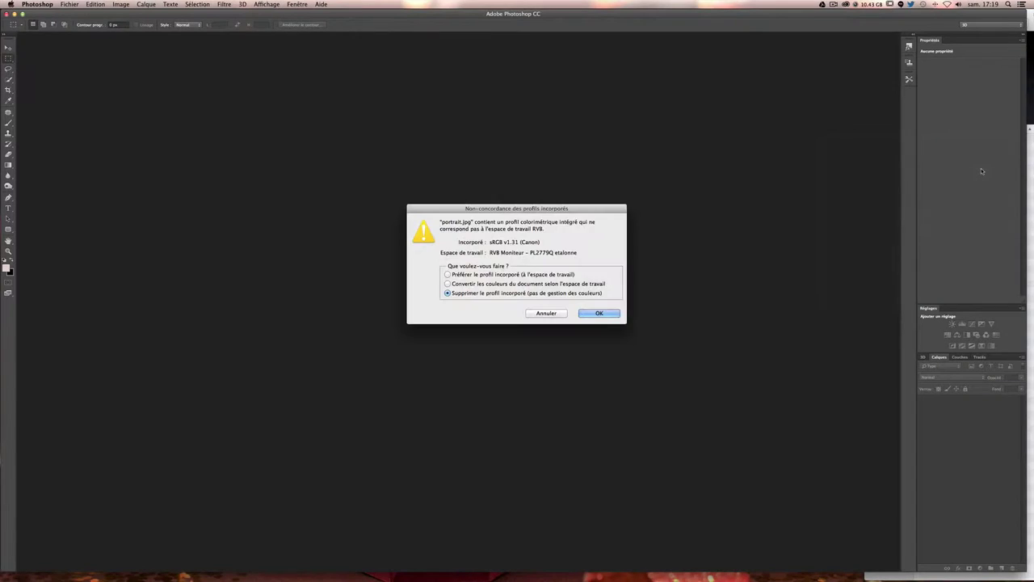
{"action": "key", "text": "Return"}
Confirm 'Supprimer le profil incorporé' so portrait.jpg opens without its embedded colour profile.
{"action": "key", "text": "super+1"}
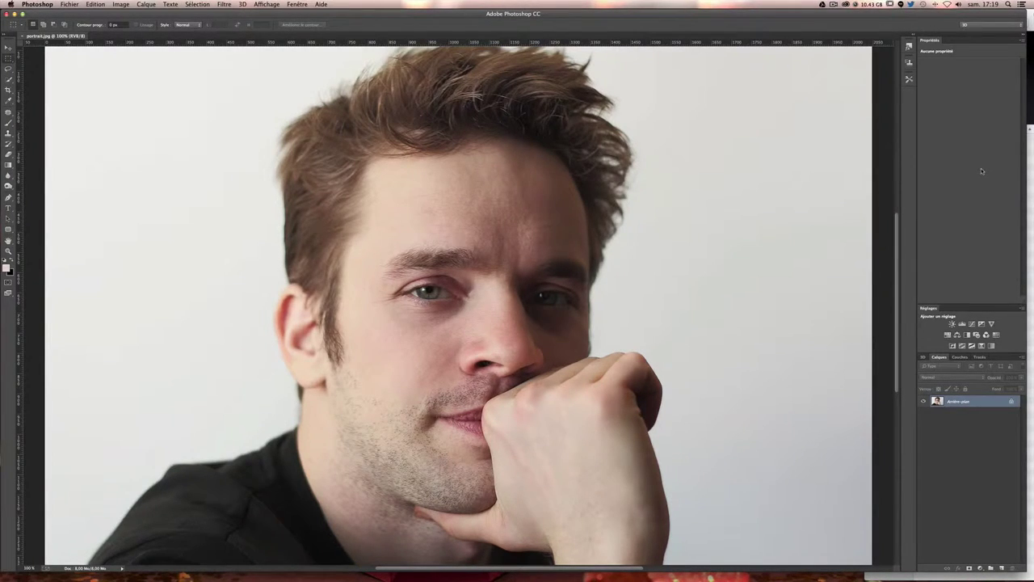
Convert Arrière-plan into Calque 0 and duplicate it as Calque 0 copie.
{"action": "double_click", "coordinate": [958, 403]}
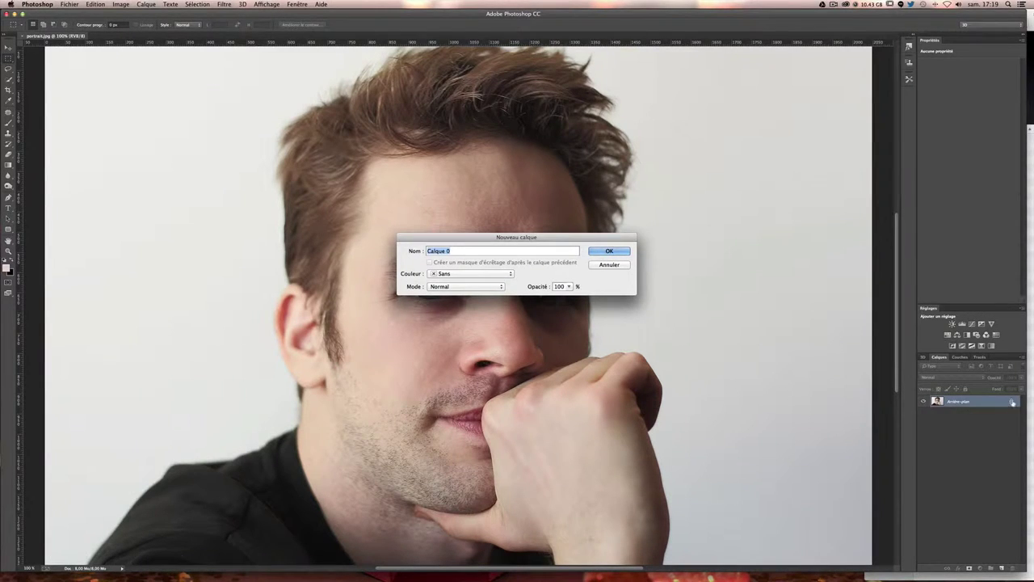
{"action": "key", "text": "Return"}
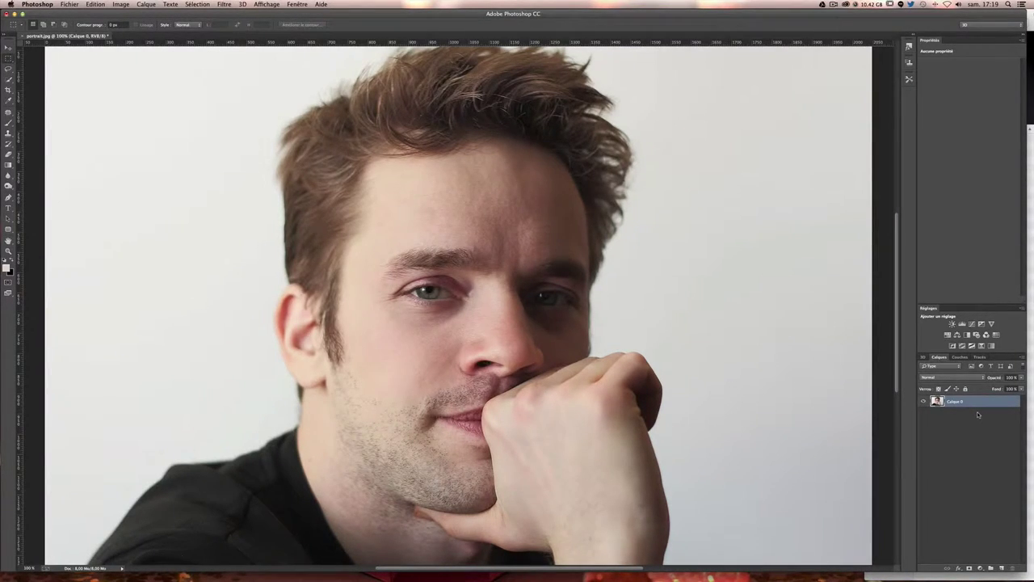
{"action": "key", "text": "ctrl+j"}
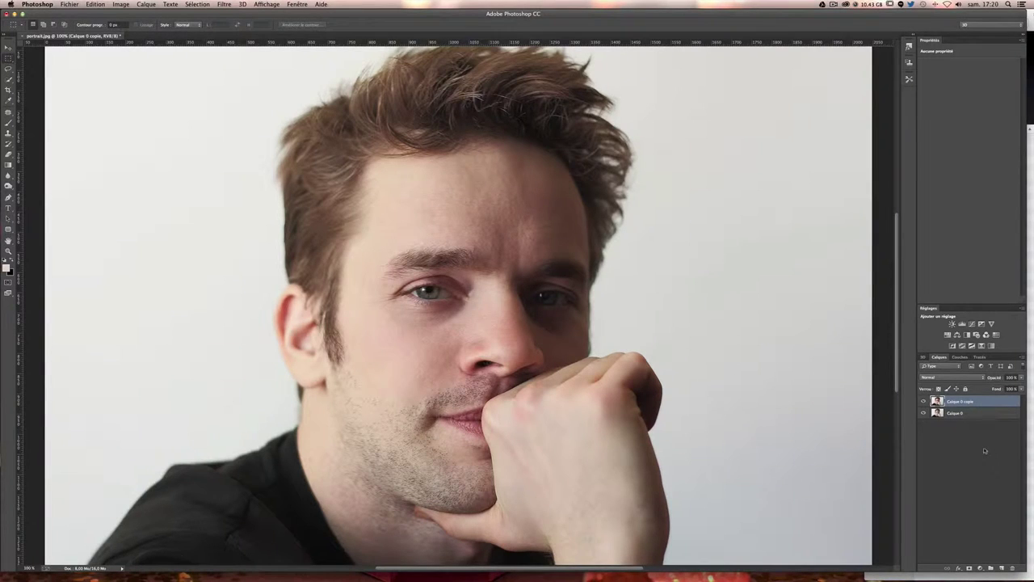
Add a Teinte/Saturation 1 adjustment layer with Saturation at -100.
{"action": "left_click", "coordinate": [979, 569]}
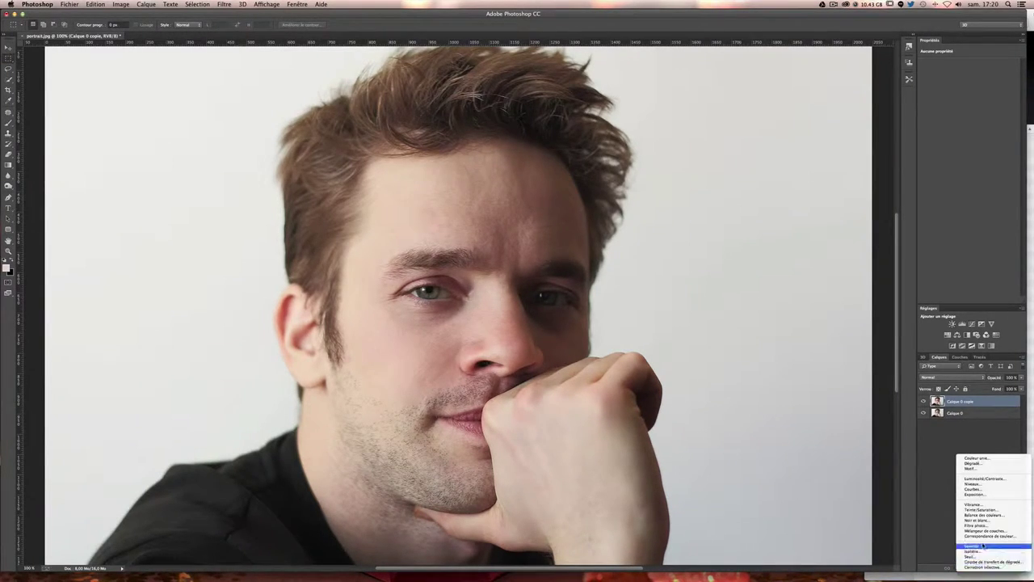
{"action": "left_click", "coordinate": [985, 510]}
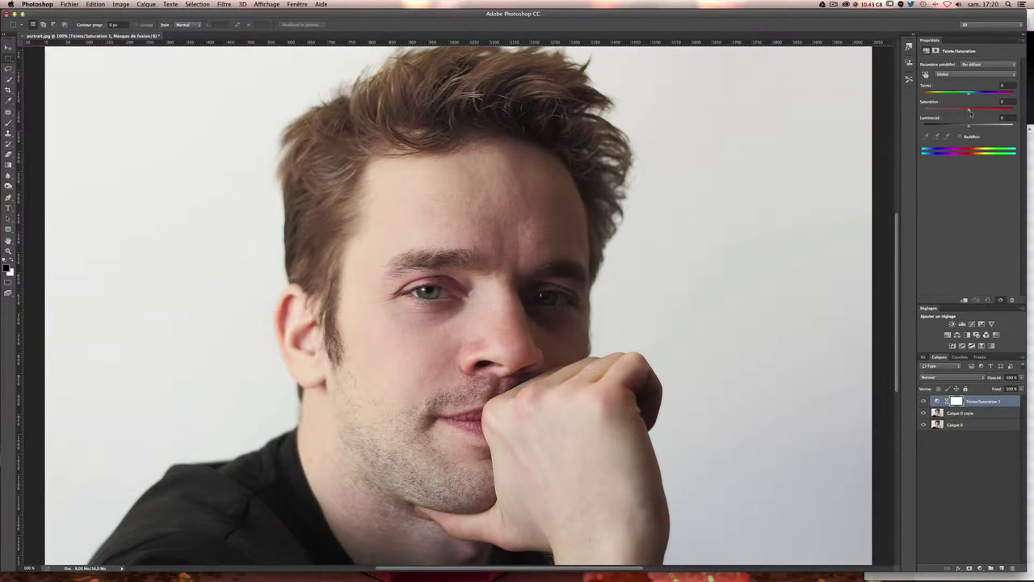
{"action": "left_click_drag", "start_coordinate": [970, 110], "coordinate": [907, 110]}
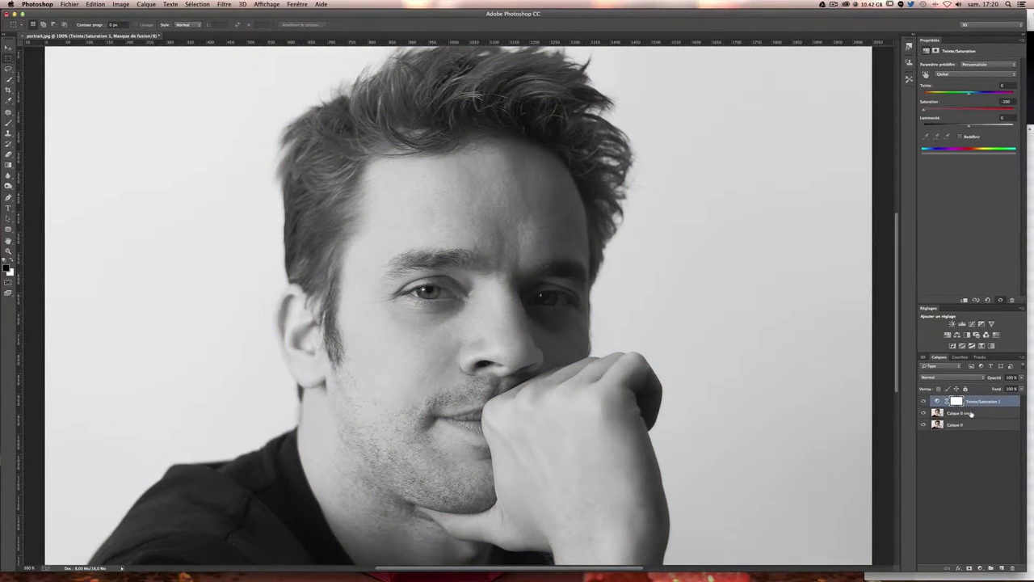
{"action": "left_click", "coordinate": [966, 414]}
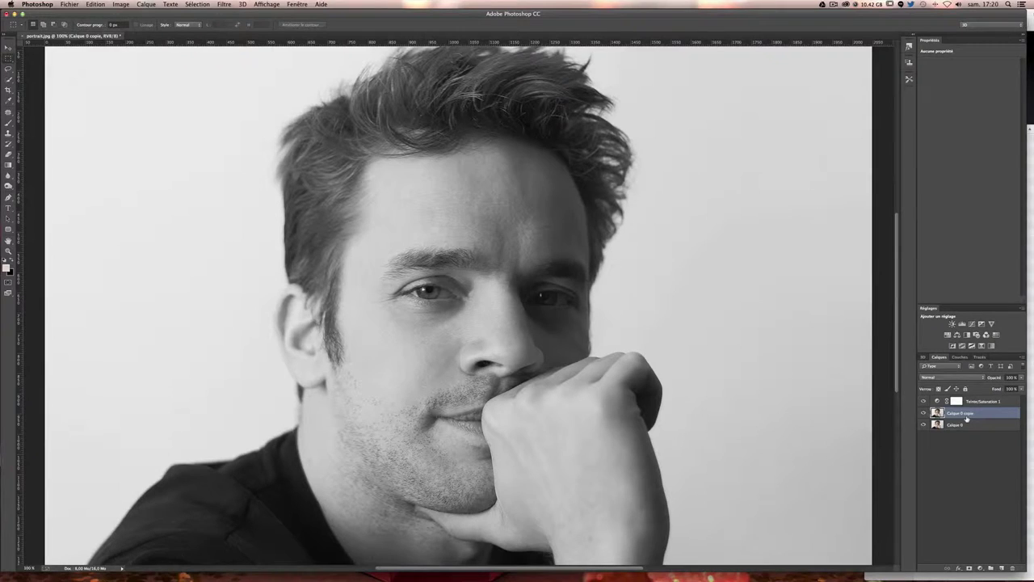
Invert Calque 0 copie and set its blend mode to Densité couleur -.
{"action": "key", "text": "ctrl+i"}
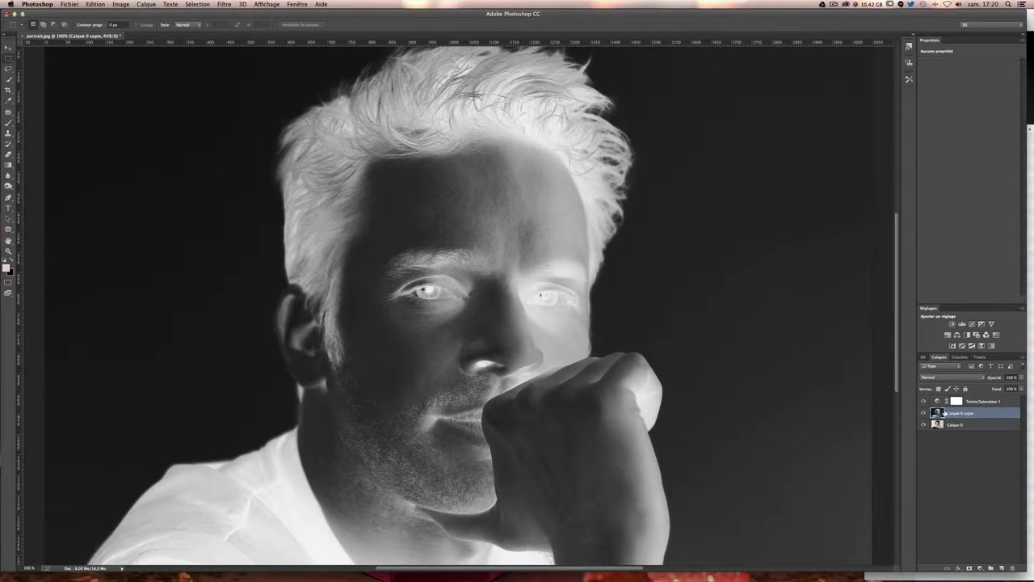
{"action": "left_click", "coordinate": [940, 376]}
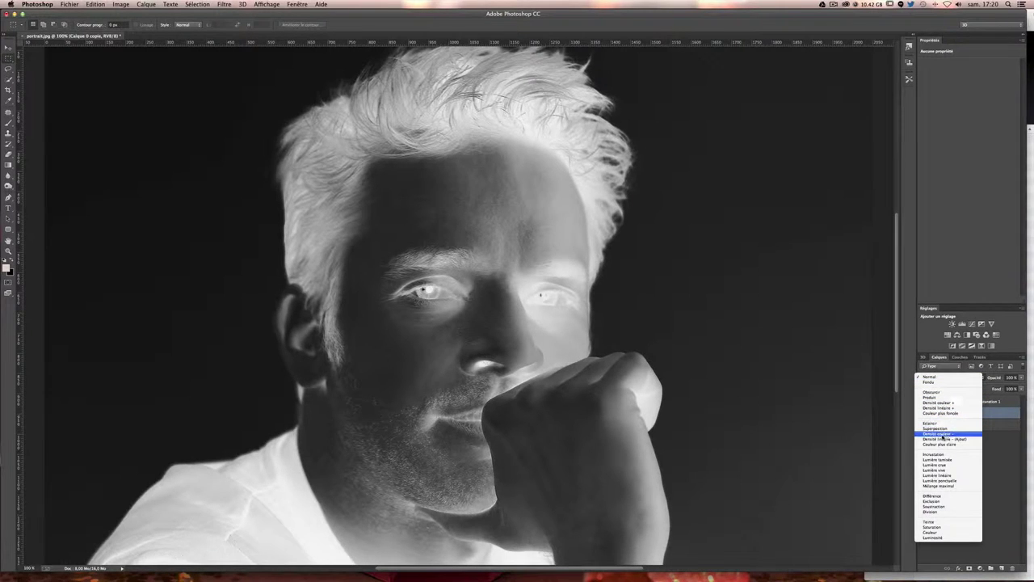
{"action": "left_click", "coordinate": [934, 435]}
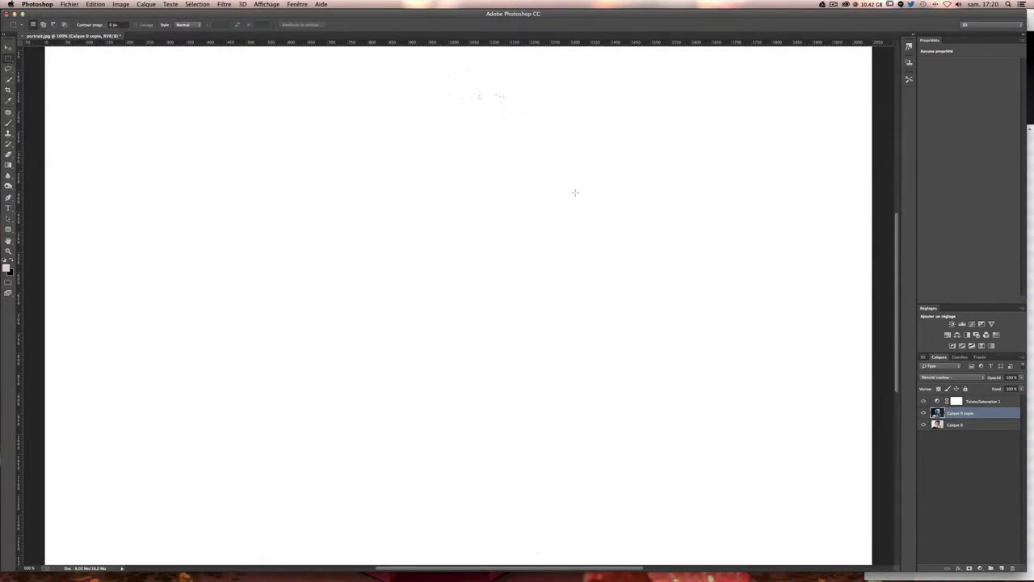
{"action": "left_click", "coordinate": [225, 5]}
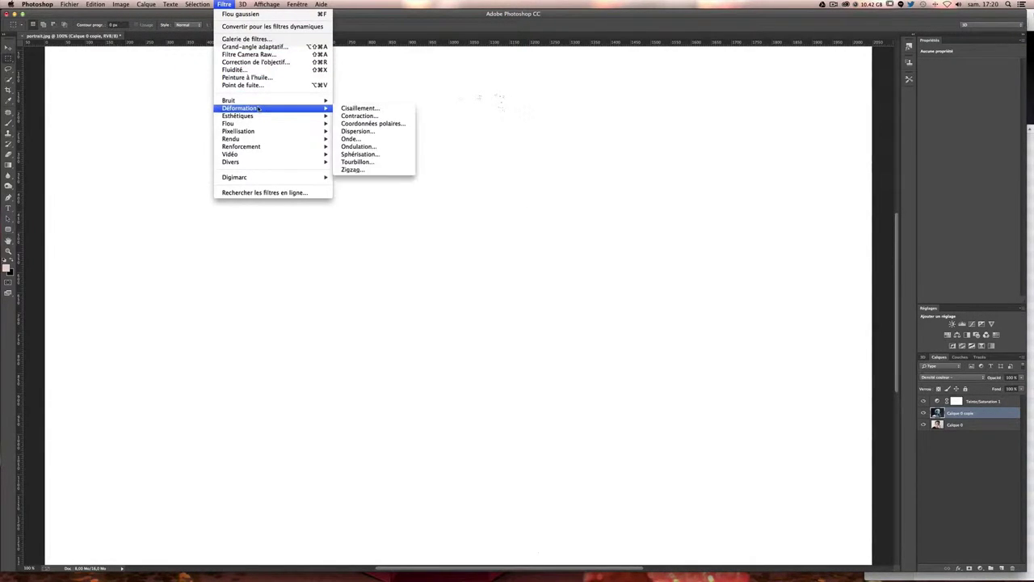
{"action": "mouse_move", "coordinate": [229, 123]}
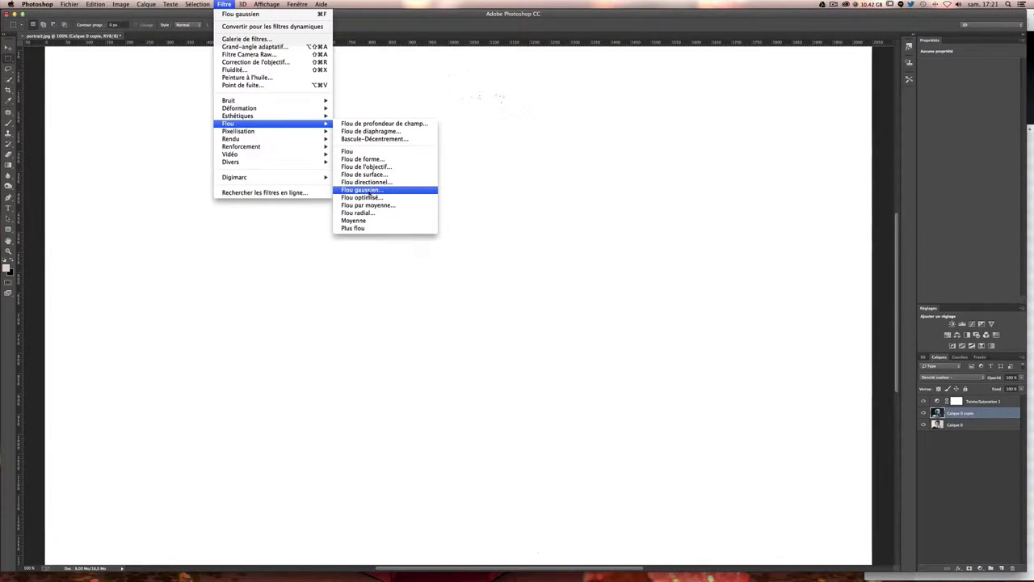
Apply a Flou gaussien with a 25-pixel radius to Calque 0 copie.
{"action": "left_click", "coordinate": [362, 190]}
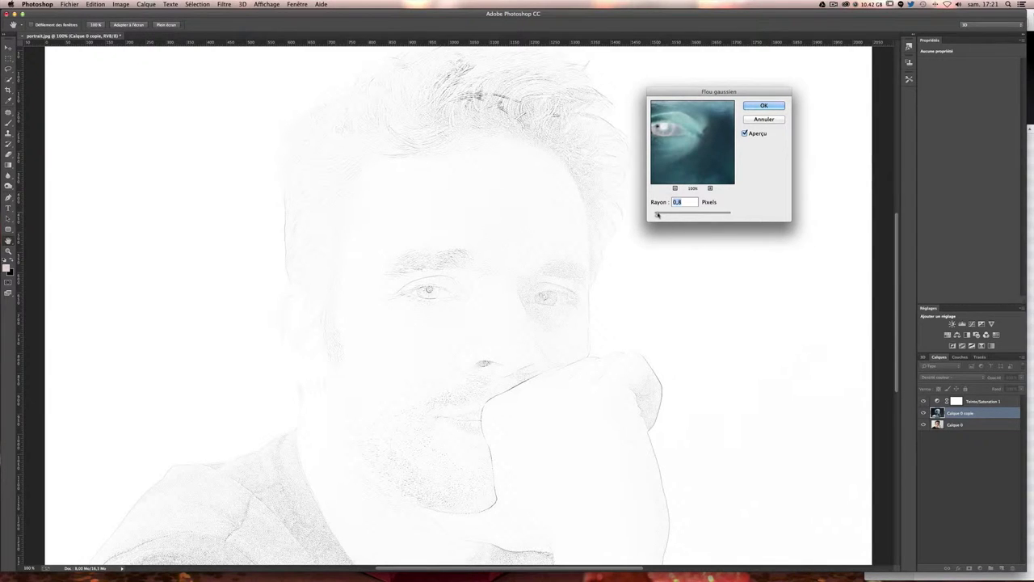
{"action": "left_click_drag", "start_coordinate": [657, 214], "coordinate": [730, 216]}
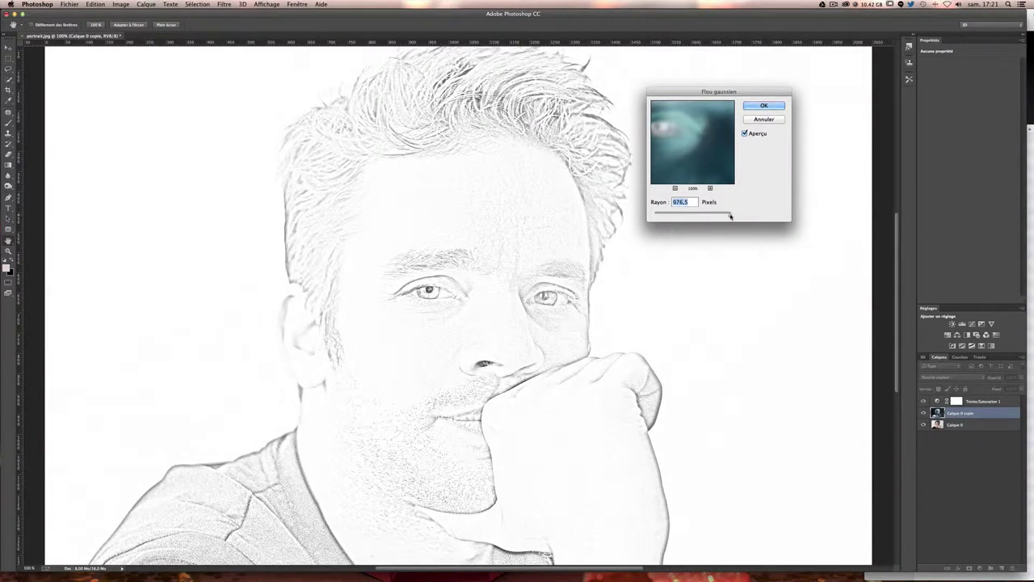
{"action": "mouse_move", "coordinate": [731, 215]}
{"action": "left_mouse_down"}
{"action": "mouse_move", "coordinate": [692, 216]}
{"action": "mouse_move", "coordinate": [724, 216]}
{"action": "left_mouse_up"}
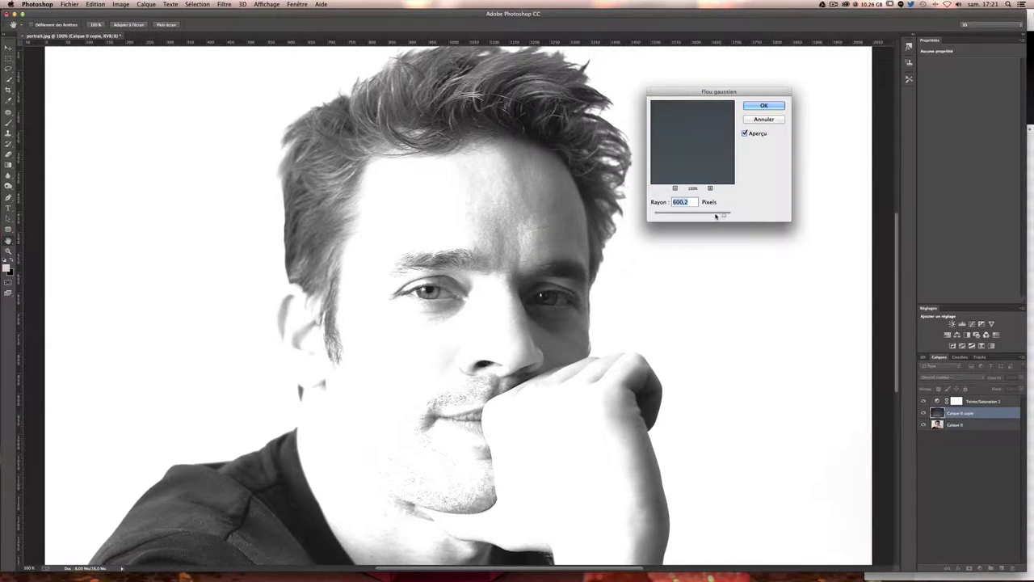
{"action": "left_click_drag", "start_coordinate": [716, 216], "coordinate": [690, 216]}
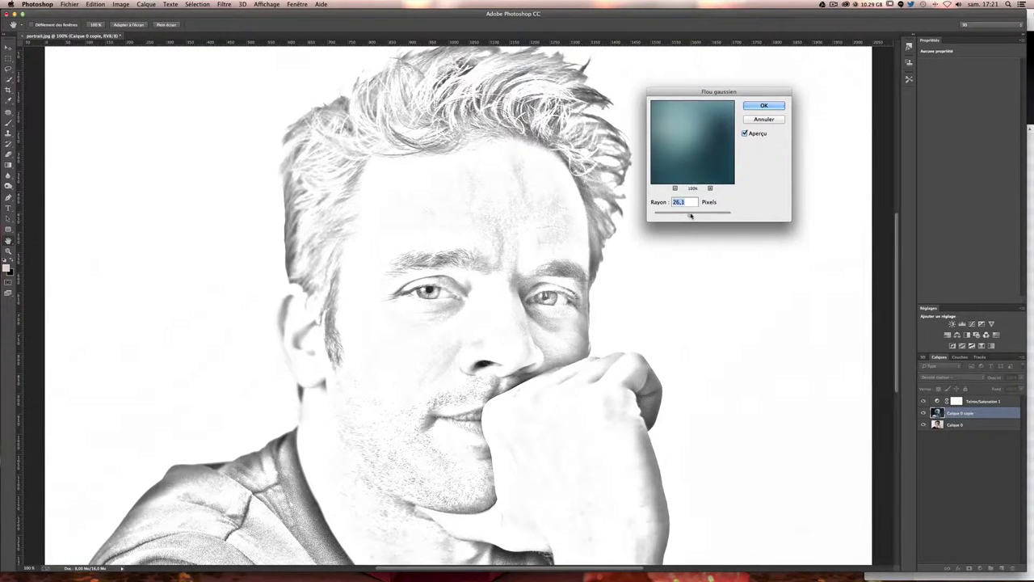
{"action": "type", "text": "25"}
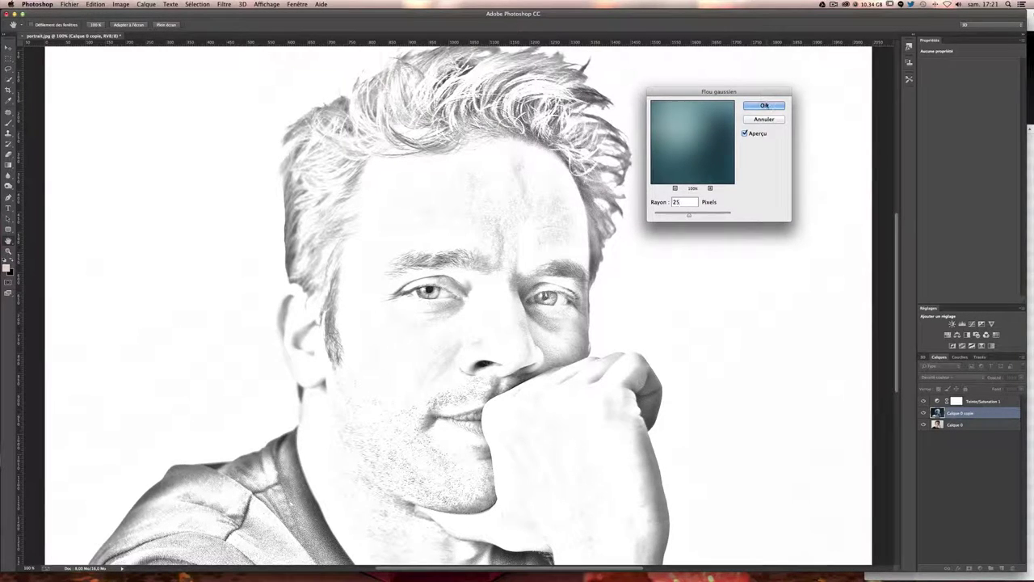
{"action": "left_click", "coordinate": [765, 105]}
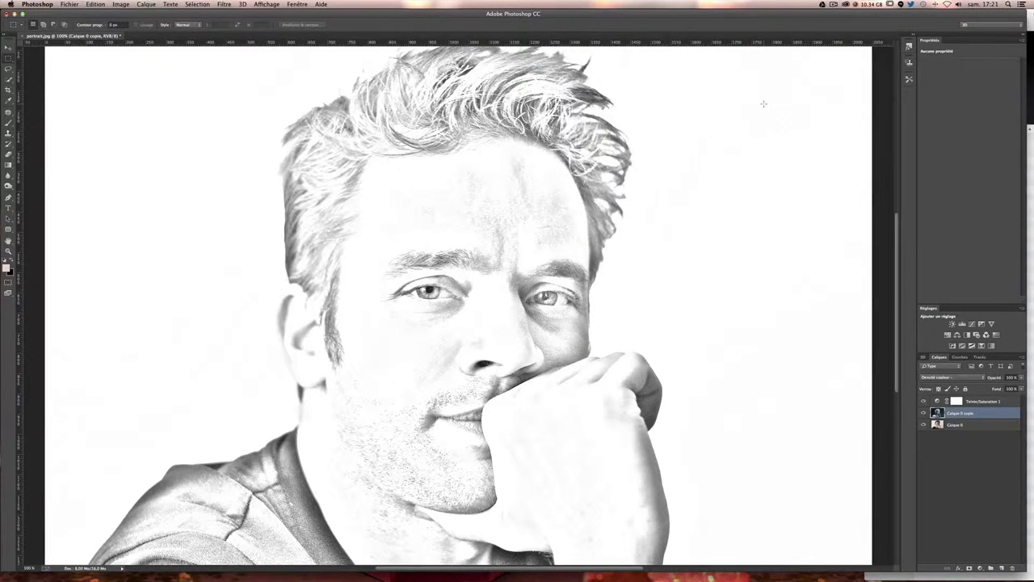
Add a Niveaux 1 levels layer, raising the black input point to darken the sketch lines.
{"action": "left_click", "coordinate": [981, 569]}
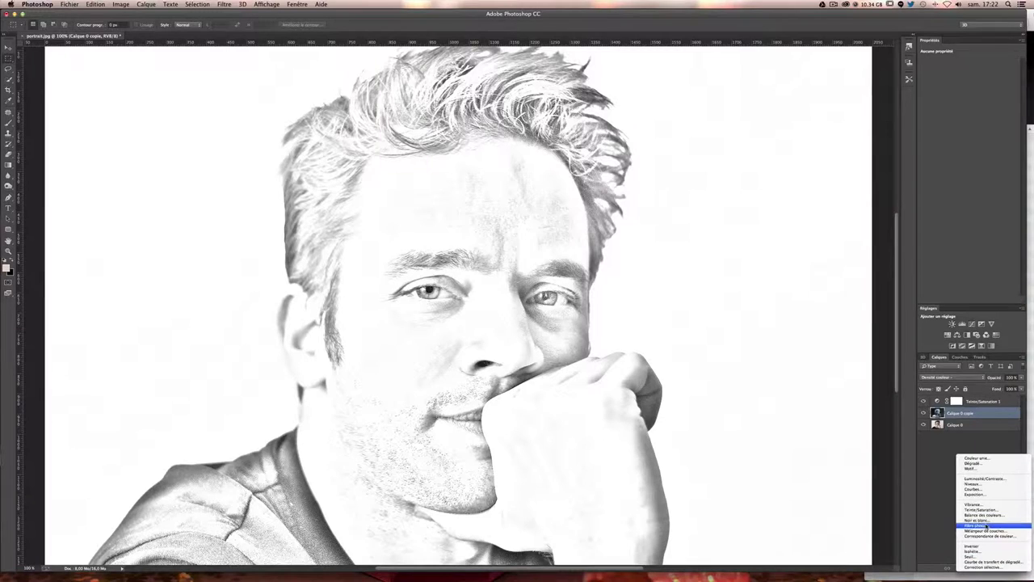
{"action": "left_click", "coordinate": [991, 484]}
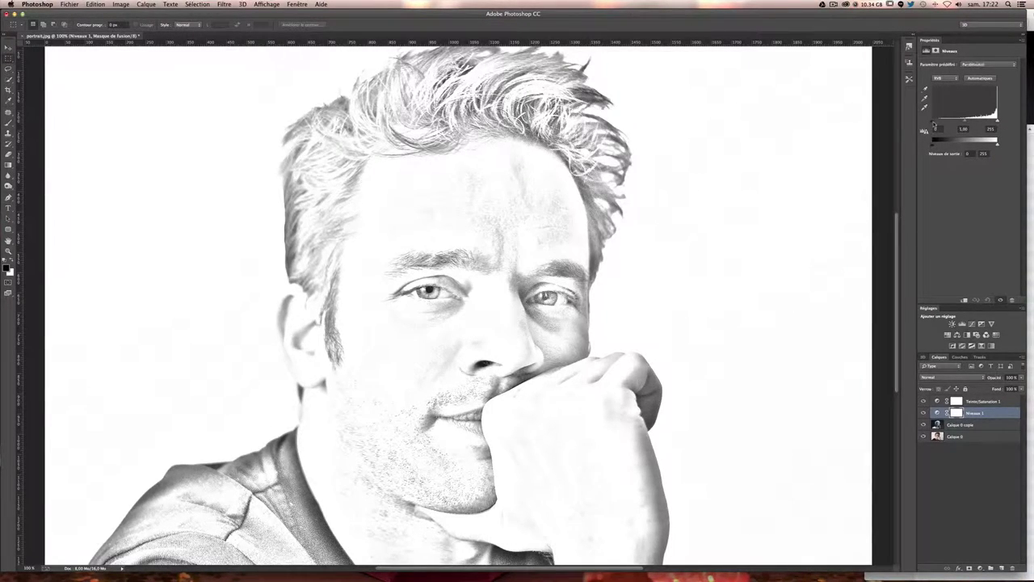
{"action": "left_click_drag", "start_coordinate": [935, 124], "coordinate": [937, 126]}
{"action": "left_click_drag", "start_coordinate": [935, 124], "coordinate": [964, 123]}
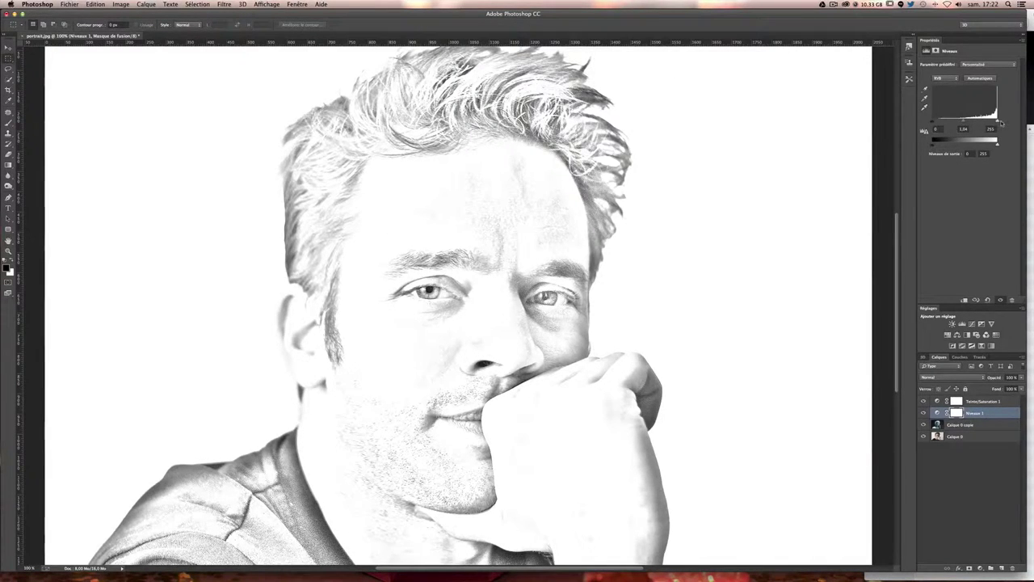
{"action": "left_click_drag", "start_coordinate": [997, 122], "coordinate": [999, 122]}
{"action": "left_click_drag", "start_coordinate": [934, 121], "coordinate": [961, 123]}
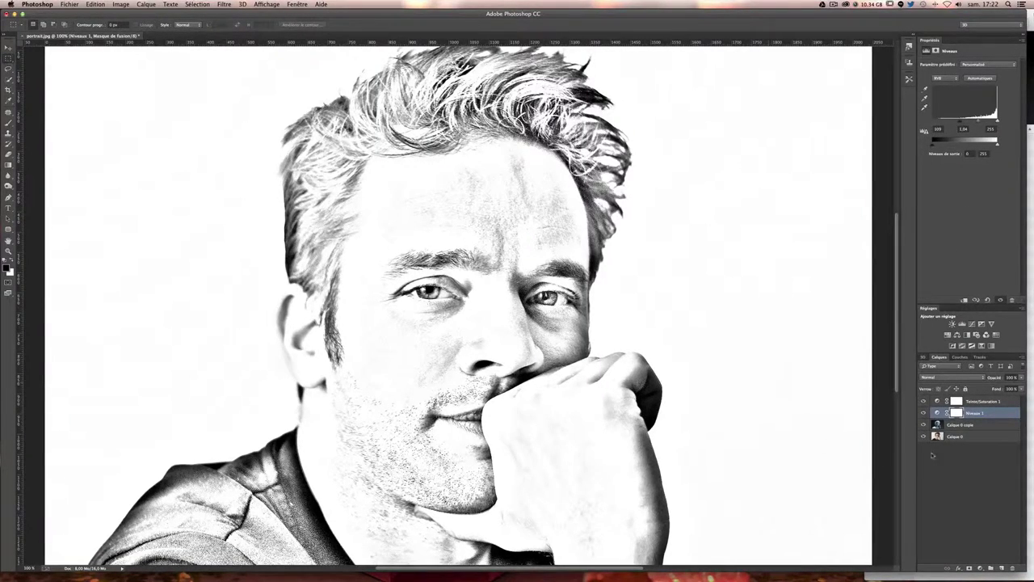
{"action": "left_click", "coordinate": [958, 413]}
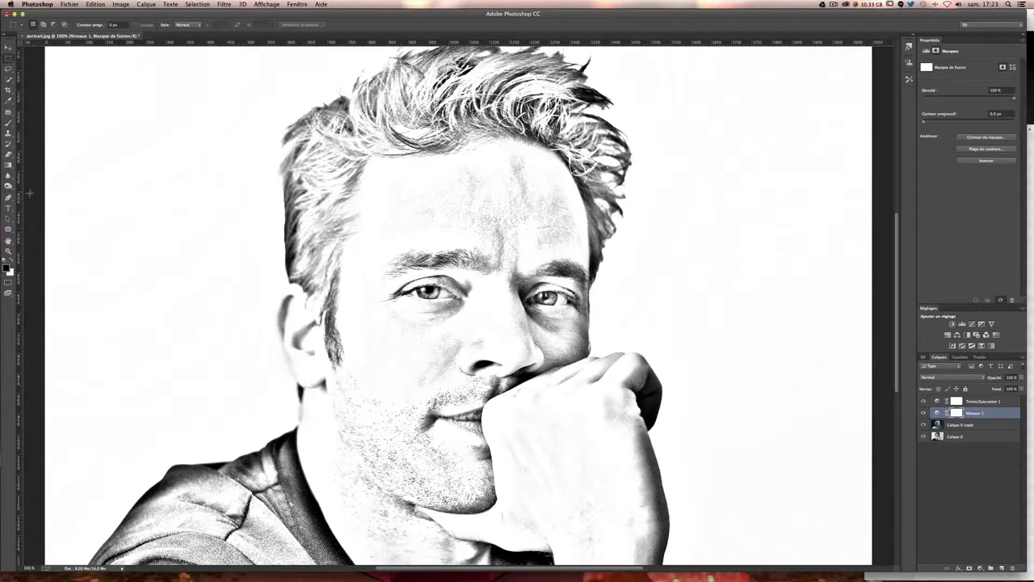
Set up a soft brush of about 332 px at 45% opacity.
{"action": "left_click", "coordinate": [8, 123]}
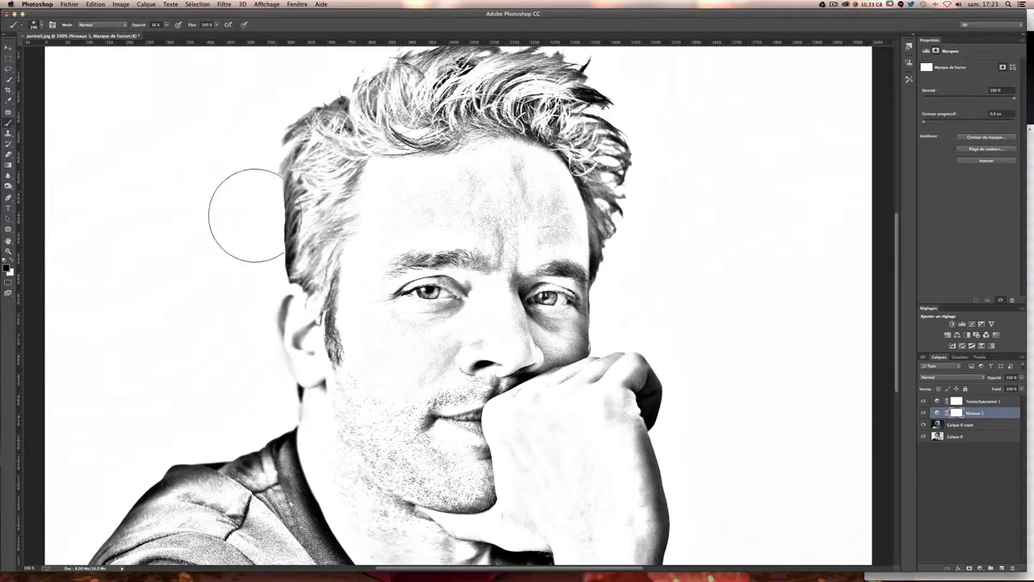
{"action": "left_click_drag", "start_coordinate": [247, 215], "coordinate": [219, 216]}
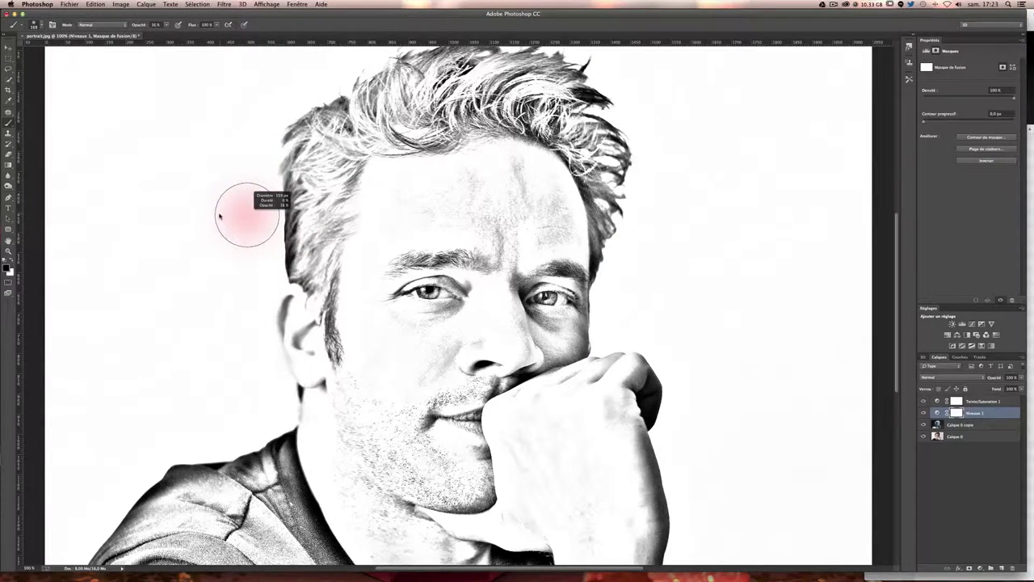
{"action": "left_click_drag", "start_coordinate": [219, 216], "coordinate": [232, 217]}
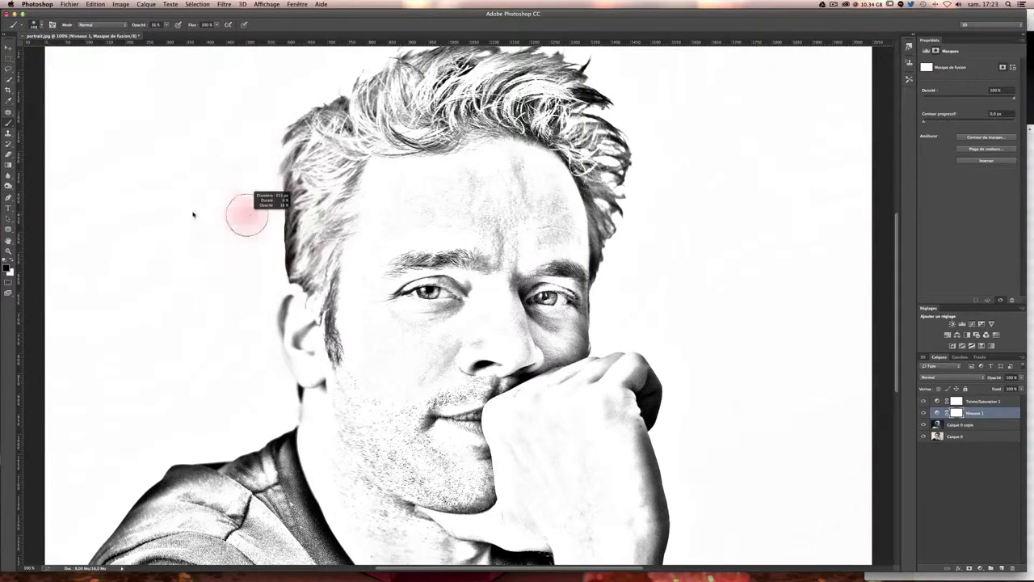
{"action": "mouse_move", "coordinate": [232, 216]}
{"action": "left_mouse_down"}
{"action": "mouse_move", "coordinate": [269, 220]}
{"action": "mouse_move", "coordinate": [221, 219]}
{"action": "mouse_move", "coordinate": [239, 305]}
{"action": "mouse_move", "coordinate": [250, 56]}
{"action": "mouse_move", "coordinate": [186, 33]}
{"action": "left_mouse_up"}
{"action": "left_click", "coordinate": [166, 25]}
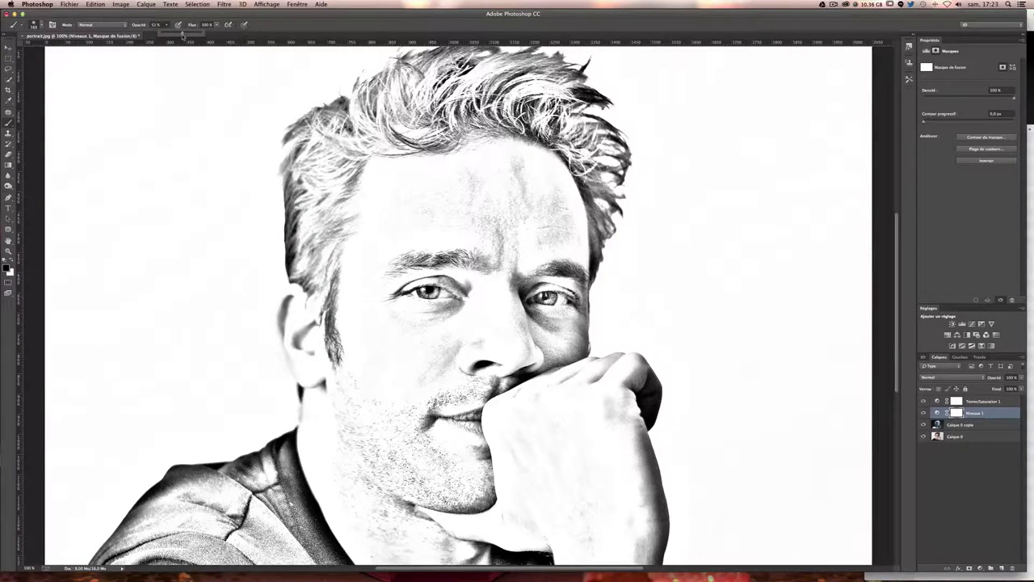
{"action": "left_click_drag", "start_coordinate": [181, 38], "coordinate": [178, 39]}
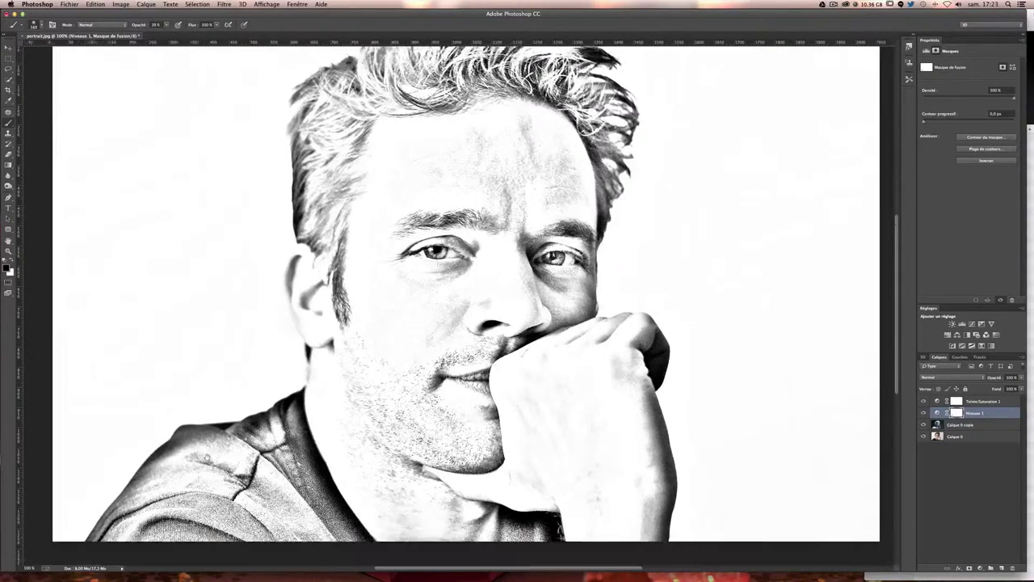
Paint the Niveaux 1 mask over the shoulder, right hair edge, neck and forehead.
{"action": "scroll", "coordinate": [87, 505], "scroll_direction": "down", "scroll_amount": 2}
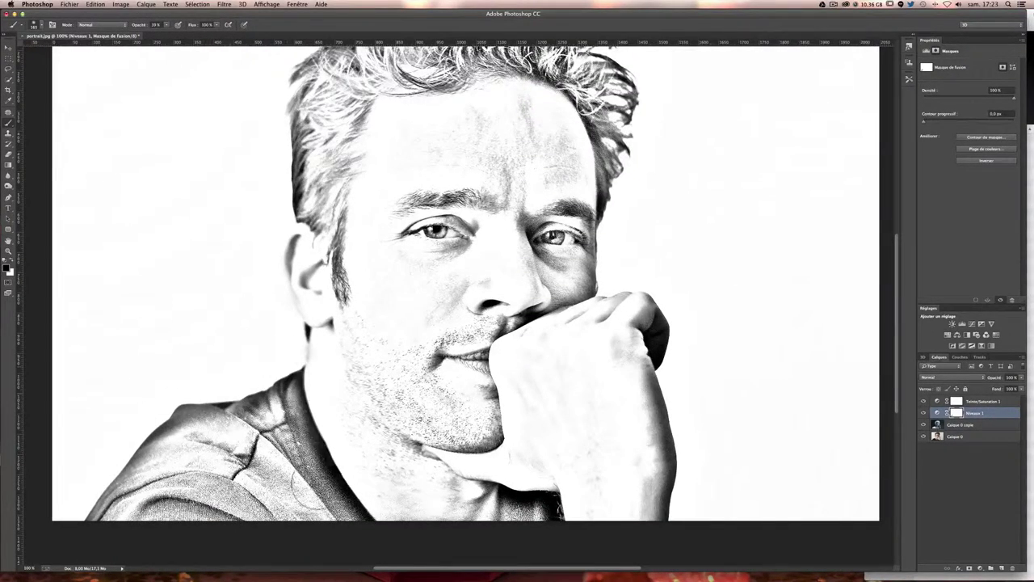
{"action": "mouse_move", "coordinate": [305, 487]}
{"action": "left_mouse_down"}
{"action": "mouse_move", "coordinate": [258, 388]}
{"action": "mouse_move", "coordinate": [242, 456]}
{"action": "mouse_move", "coordinate": [311, 396]}
{"action": "mouse_move", "coordinate": [209, 456]}
{"action": "left_mouse_up"}
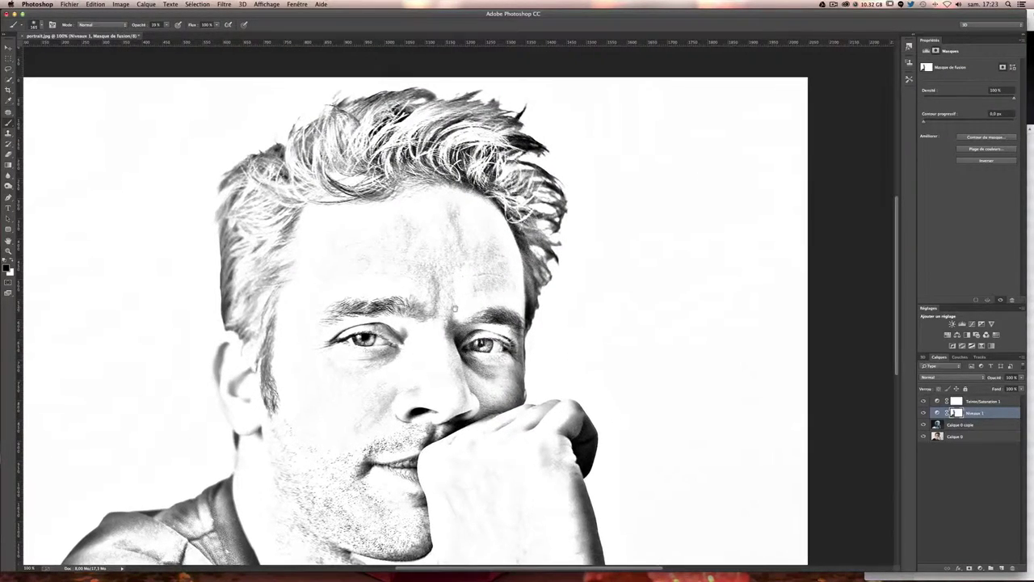
{"action": "left_click_drag", "start_coordinate": [566, 153], "coordinate": [524, 130]}
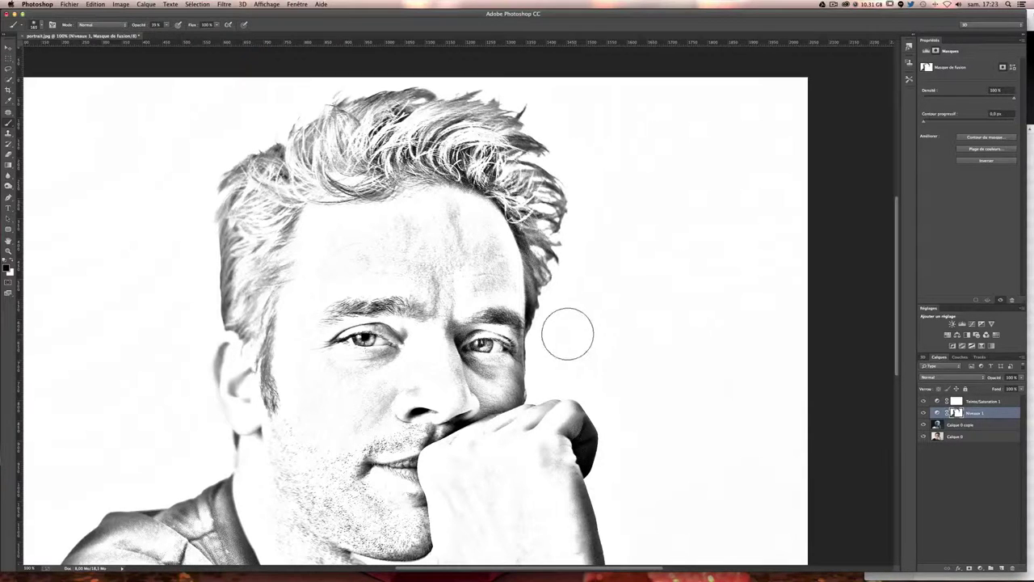
{"action": "scroll", "coordinate": [566, 319], "scroll_direction": "down", "scroll_amount": 5}
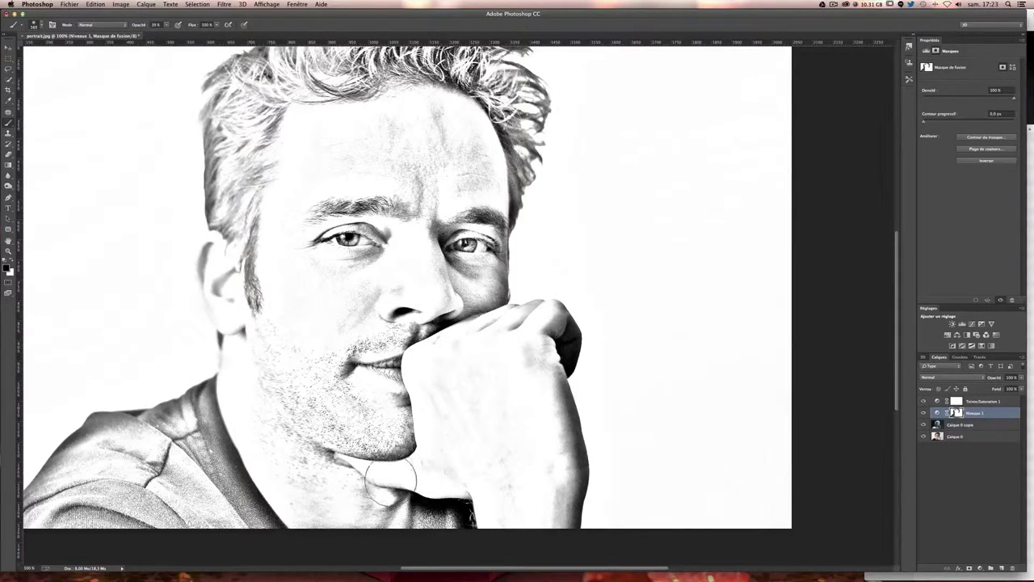
{"action": "mouse_move", "coordinate": [391, 481]}
{"action": "left_mouse_down"}
{"action": "mouse_move", "coordinate": [452, 533]}
{"action": "mouse_move", "coordinate": [606, 507]}
{"action": "left_mouse_up"}
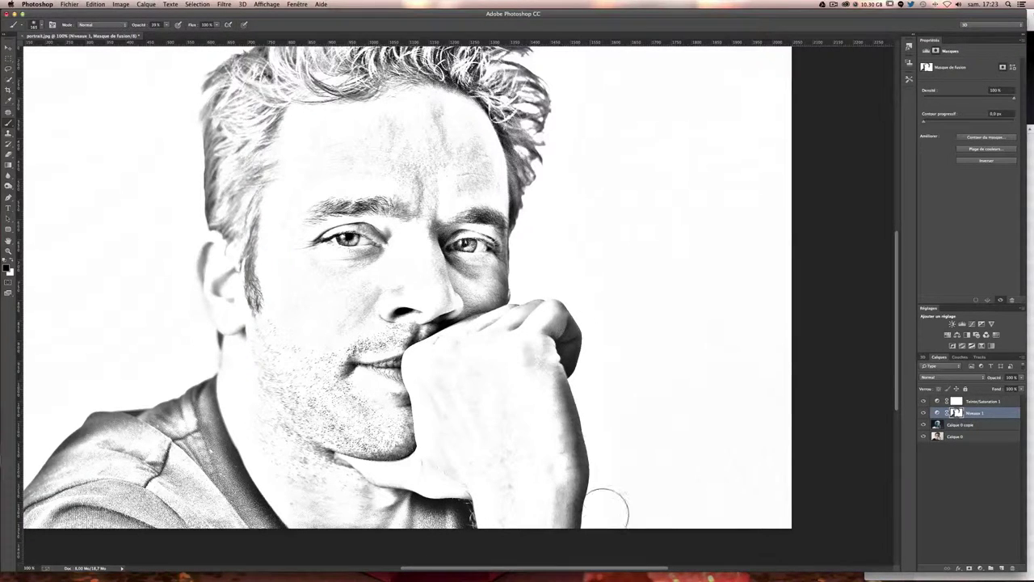
{"action": "scroll", "coordinate": [644, 258], "scroll_direction": "up", "scroll_amount": 2}
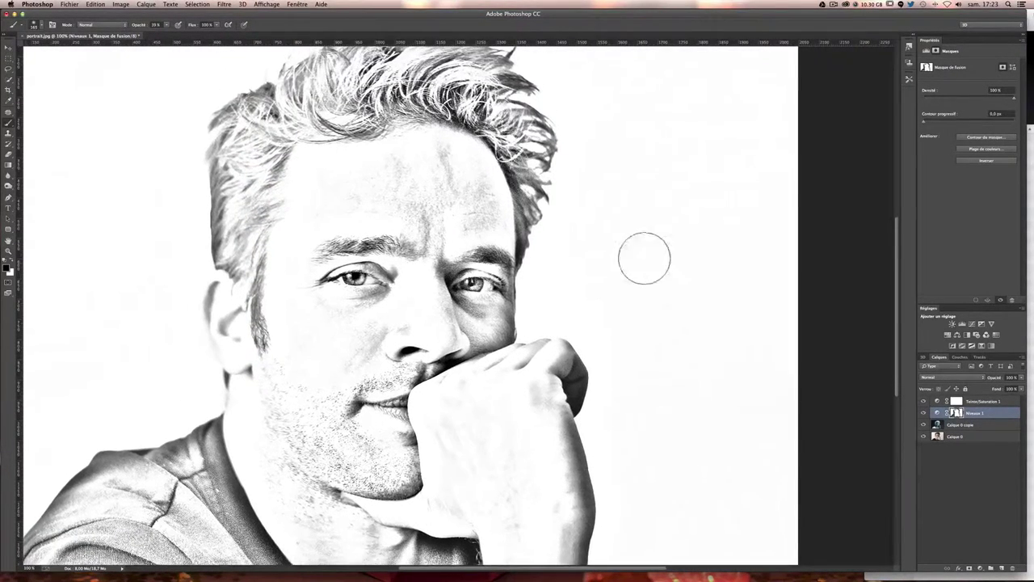
{"action": "left_click_drag", "start_coordinate": [485, 215], "coordinate": [331, 208]}
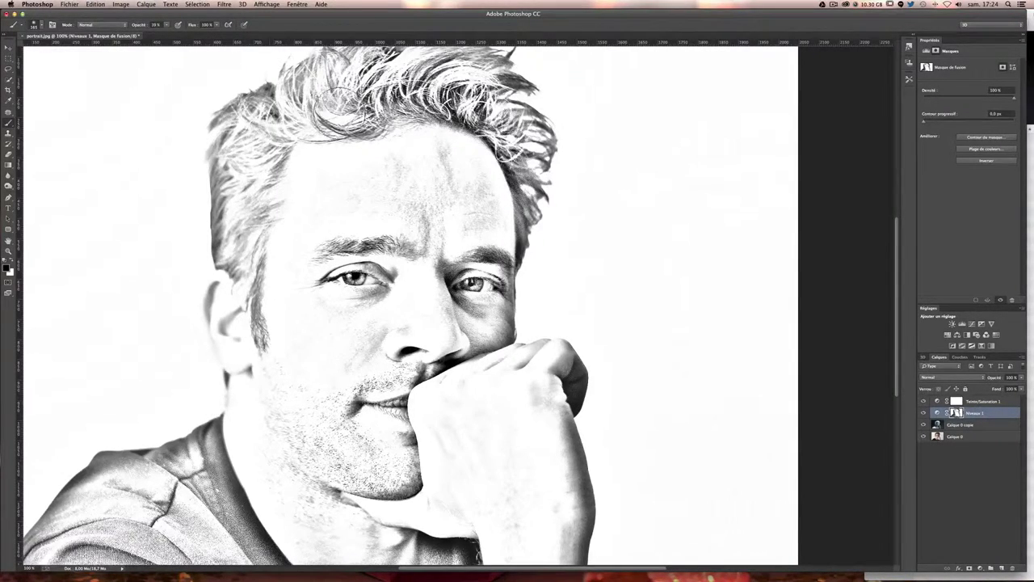
{"action": "scroll", "coordinate": [364, 106], "scroll_direction": "up", "scroll_amount": 2}
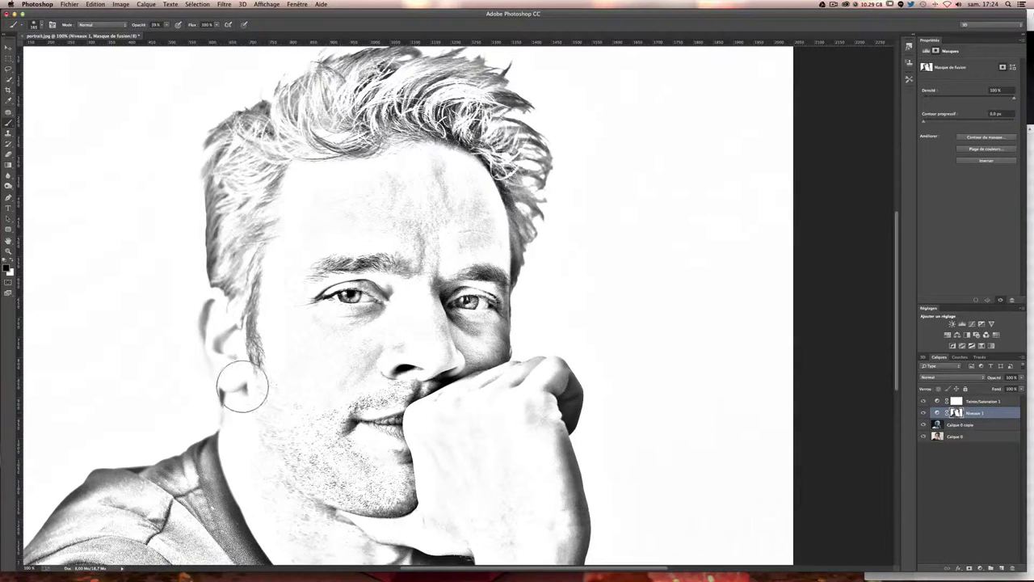
{"action": "key", "text": "ctrl+minus"}
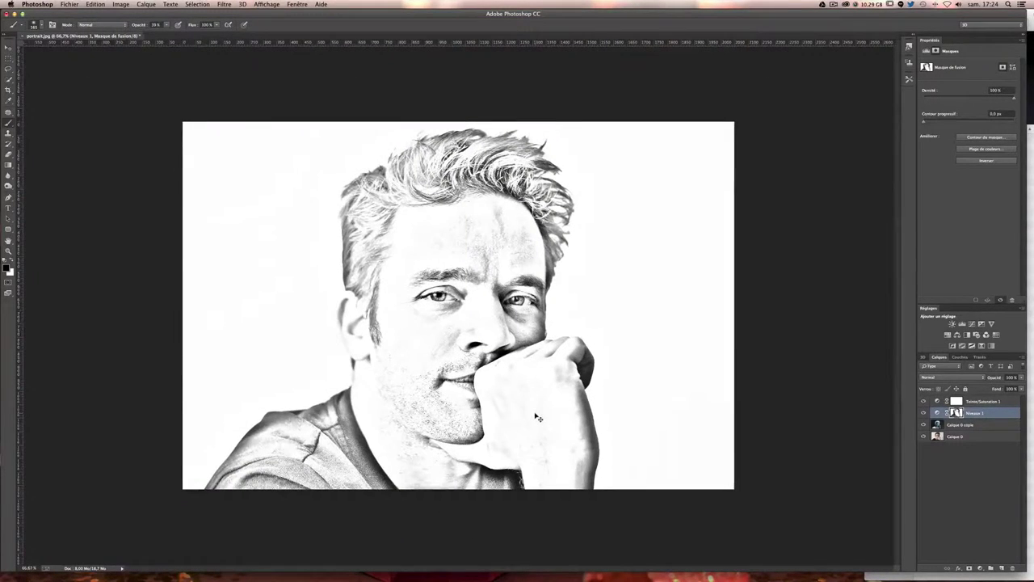
{"action": "key", "text": "ctrl+plus"}
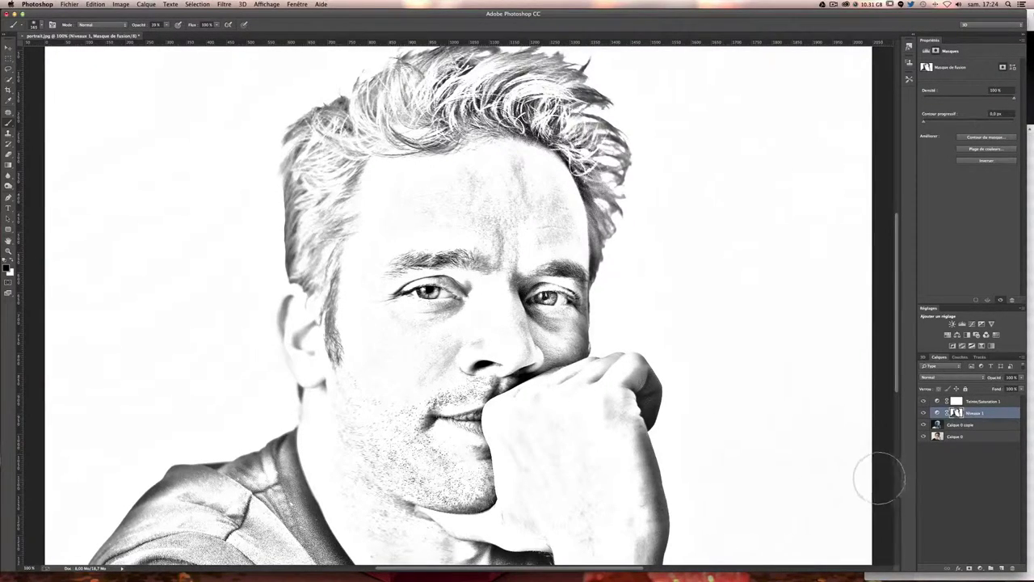
{"action": "left_click", "coordinate": [969, 402]}
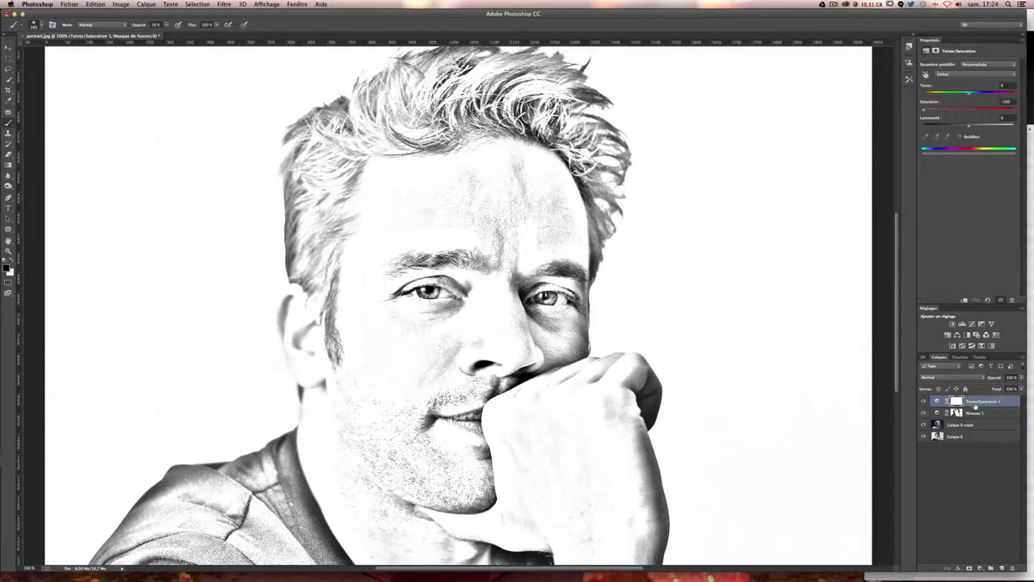
Stamp the visible layers into Calque 1 and duplicate it as Calque 1 copie.
{"action": "key", "text": "ctrl+shift+alt+e"}
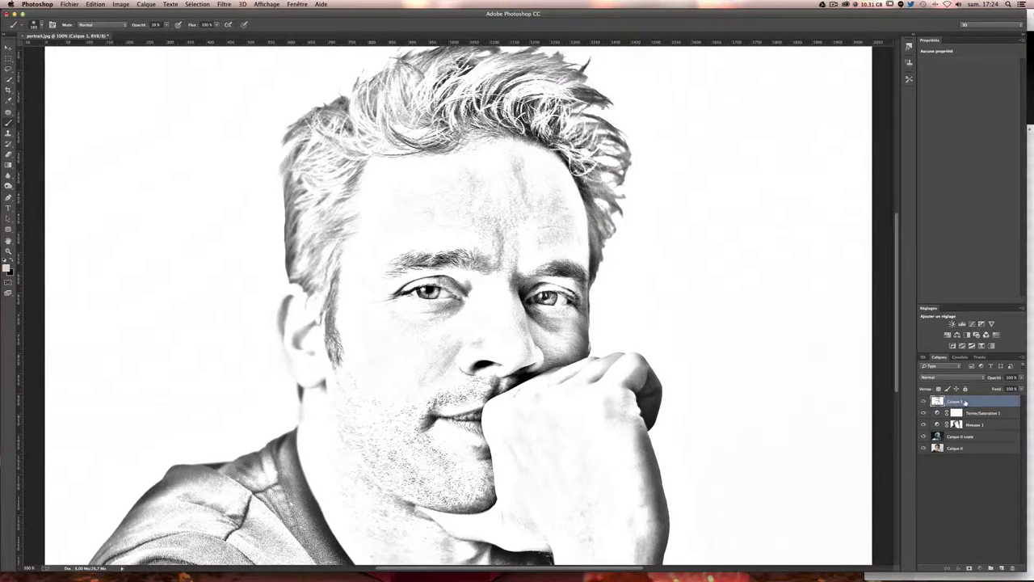
{"action": "key", "text": "ctrl+j"}
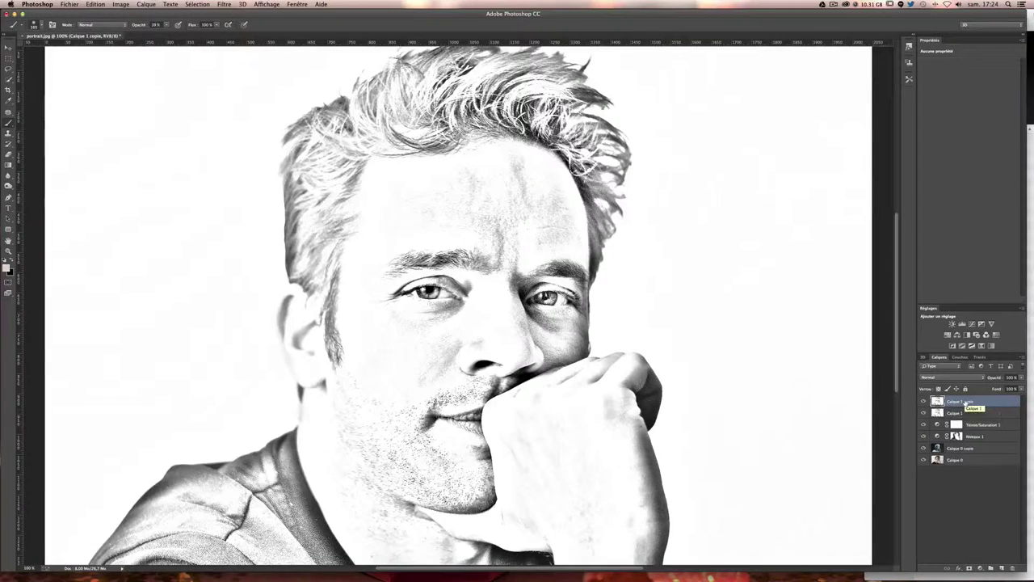
{"action": "left_click", "coordinate": [126, 5]}
{"action": "mouse_move", "coordinate": [129, 26]}
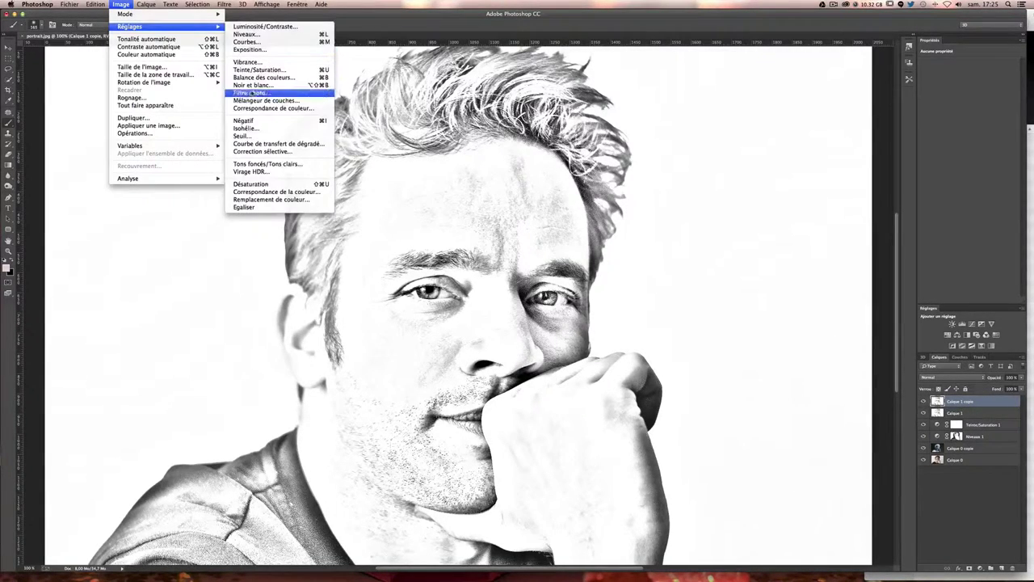
Apply a Seuil threshold at level 160 to Calque 1 copie.
{"action": "left_click", "coordinate": [258, 136]}
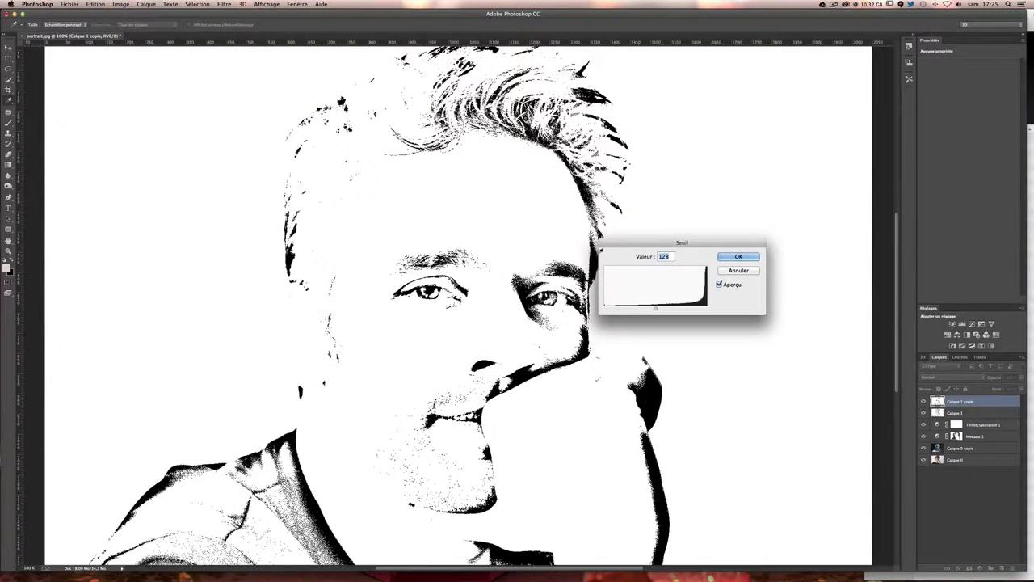
{"action": "left_click_drag", "start_coordinate": [664, 309], "coordinate": [681, 307]}
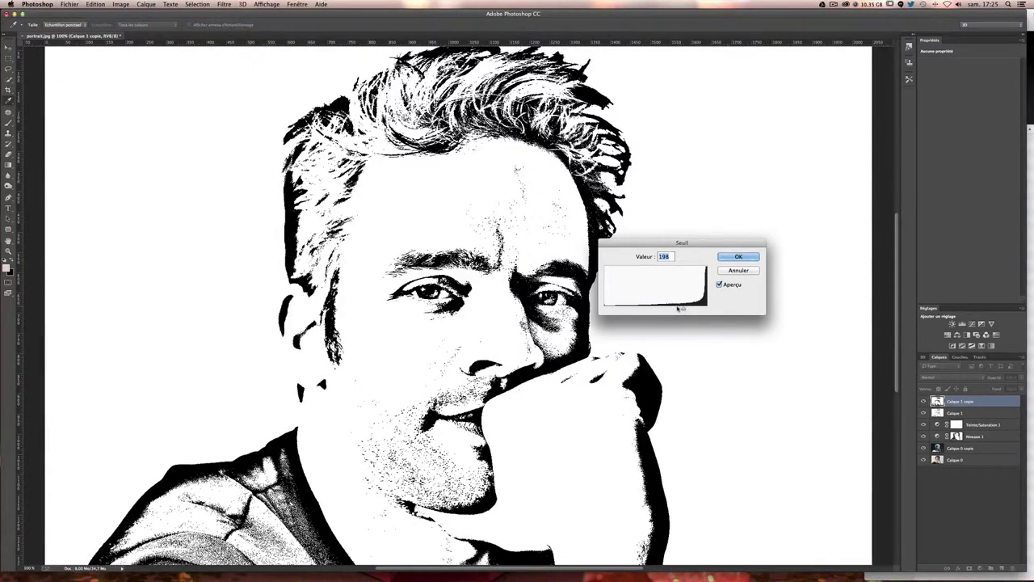
{"action": "left_click_drag", "start_coordinate": [682, 307], "coordinate": [675, 309]}
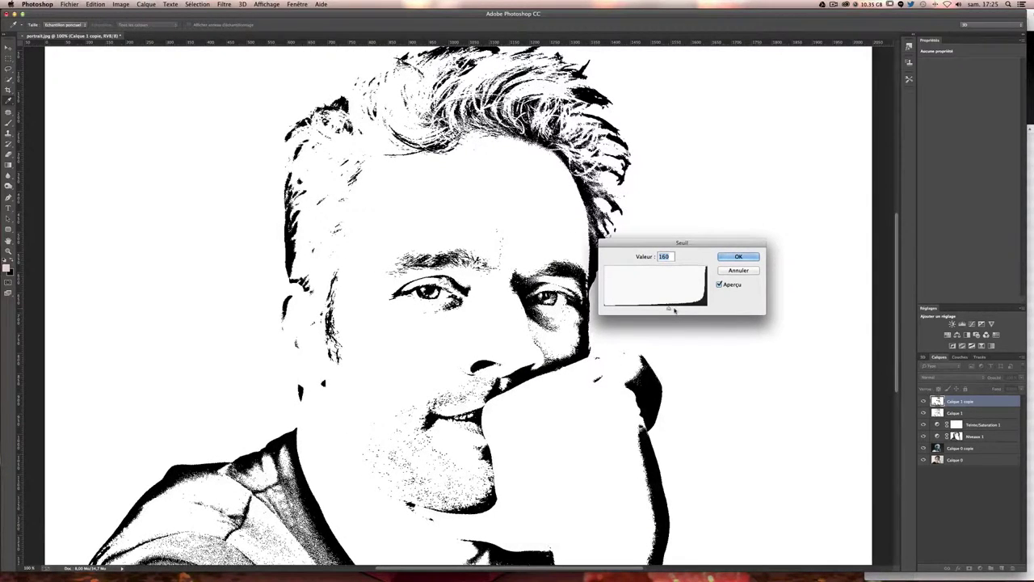
{"action": "left_click", "coordinate": [739, 256]}
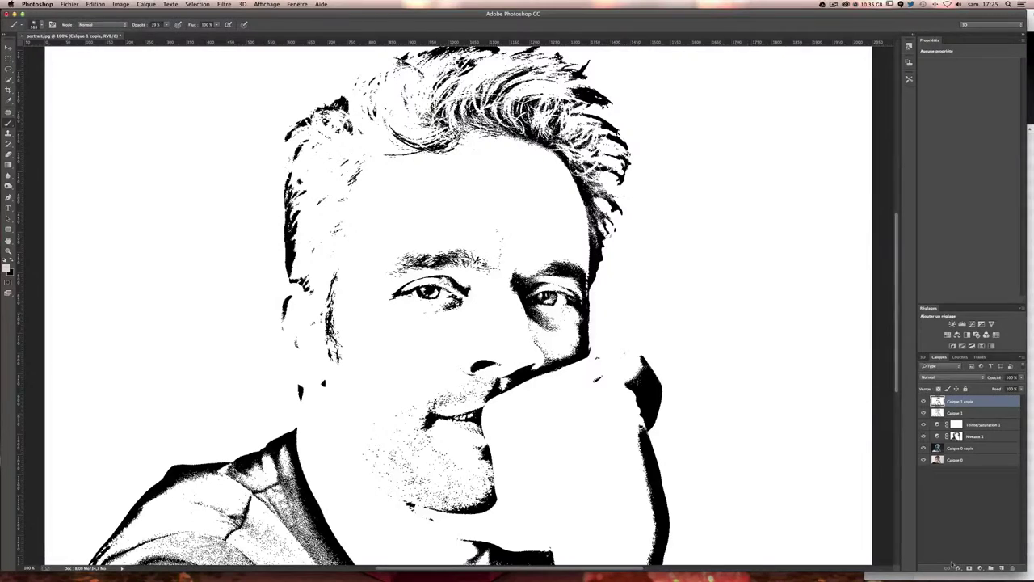
Hide Calque 1 copie behind a black layer mask.
{"action": "left_click", "coordinate": [969, 569]}
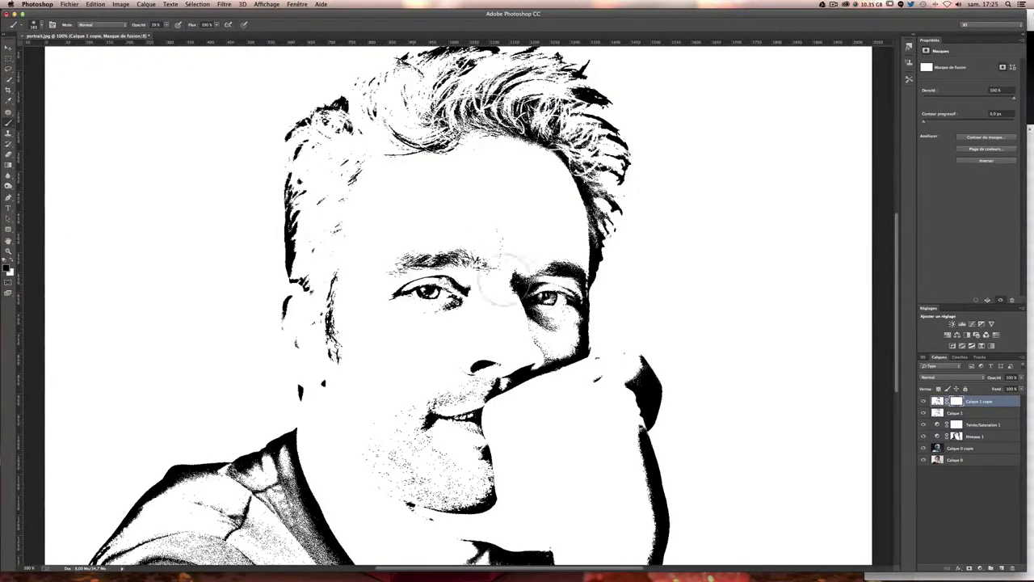
{"action": "key", "text": "ctrl+z"}
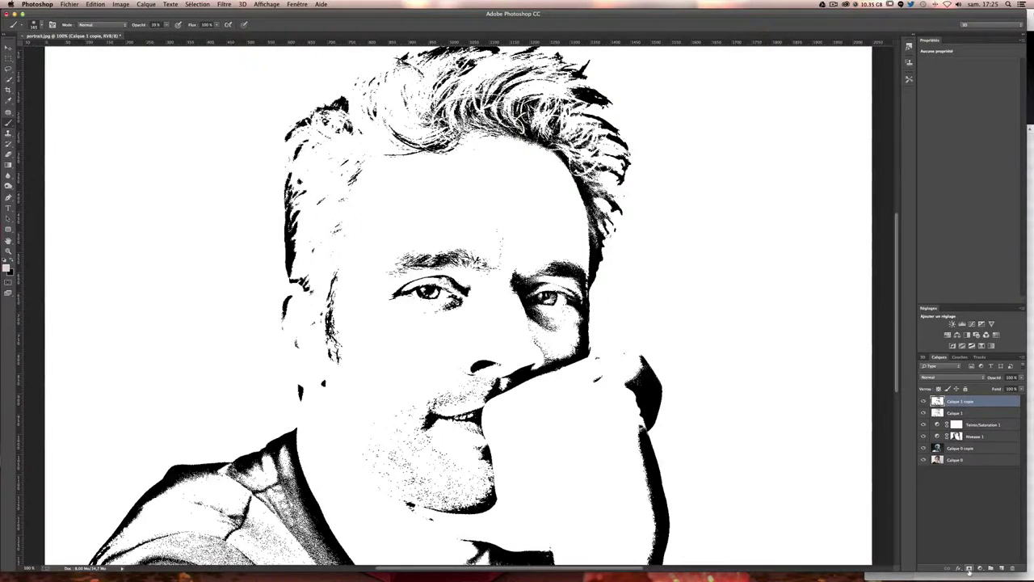
{"action": "left_click", "coordinate": [969, 569], "text": "alt"}
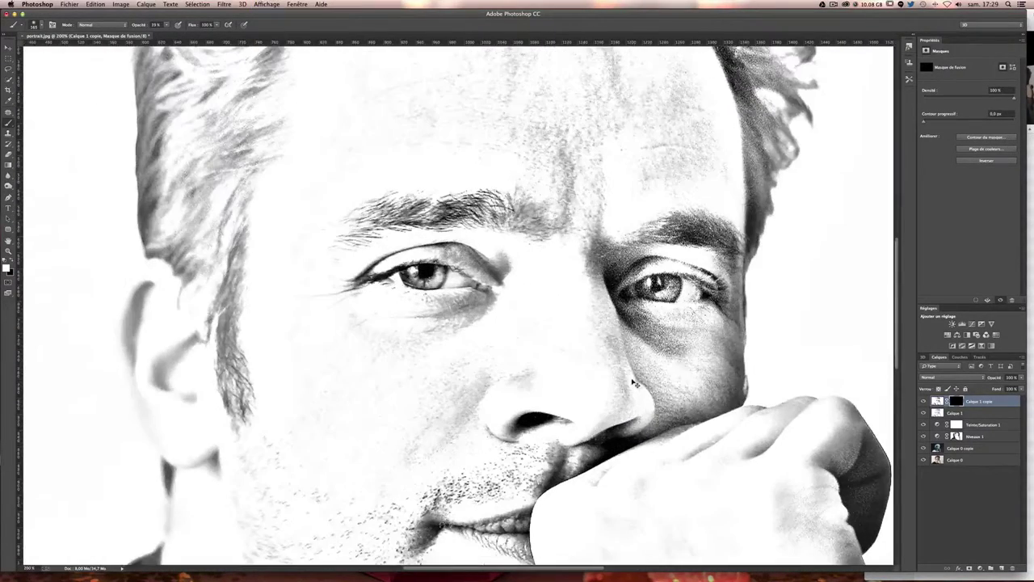
Set the brush to about 50 px at 25% opacity.
{"action": "scroll", "coordinate": [501, 307], "scroll_direction": "down", "scroll_amount": 2}
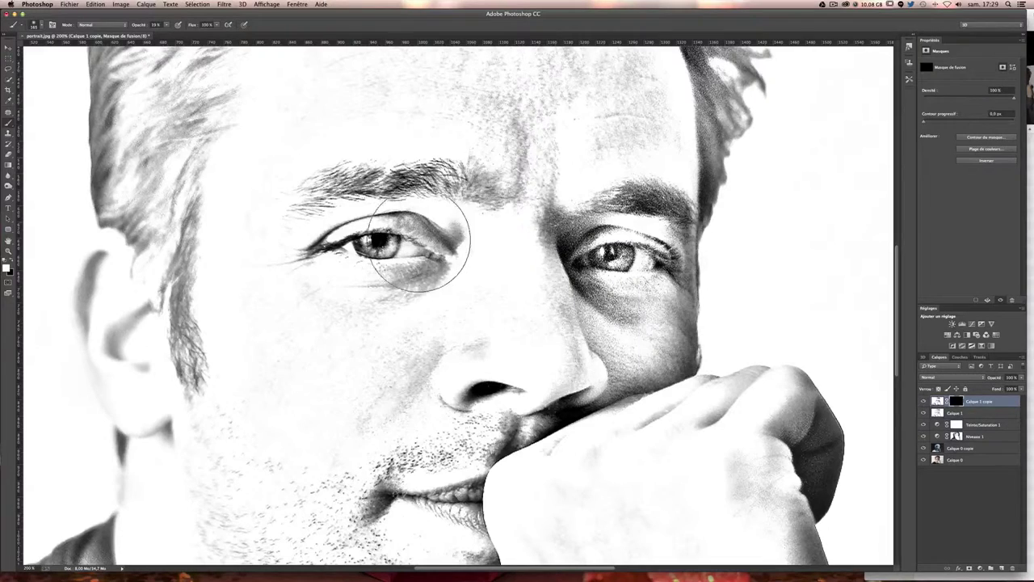
{"action": "left_click_drag", "start_coordinate": [421, 242], "coordinate": [413, 239]}
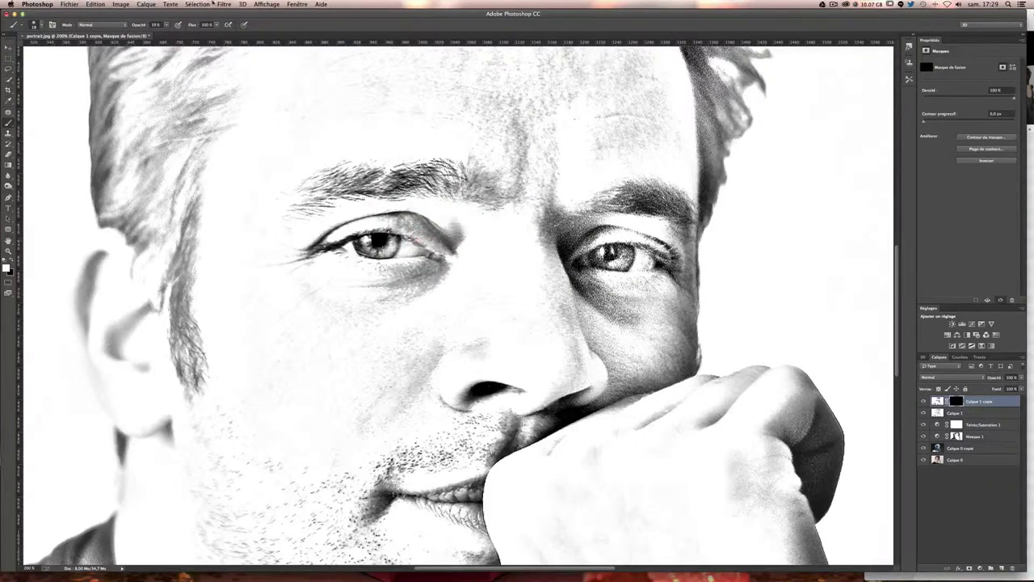
{"action": "left_click_drag", "start_coordinate": [165, 25], "coordinate": [168, 33]}
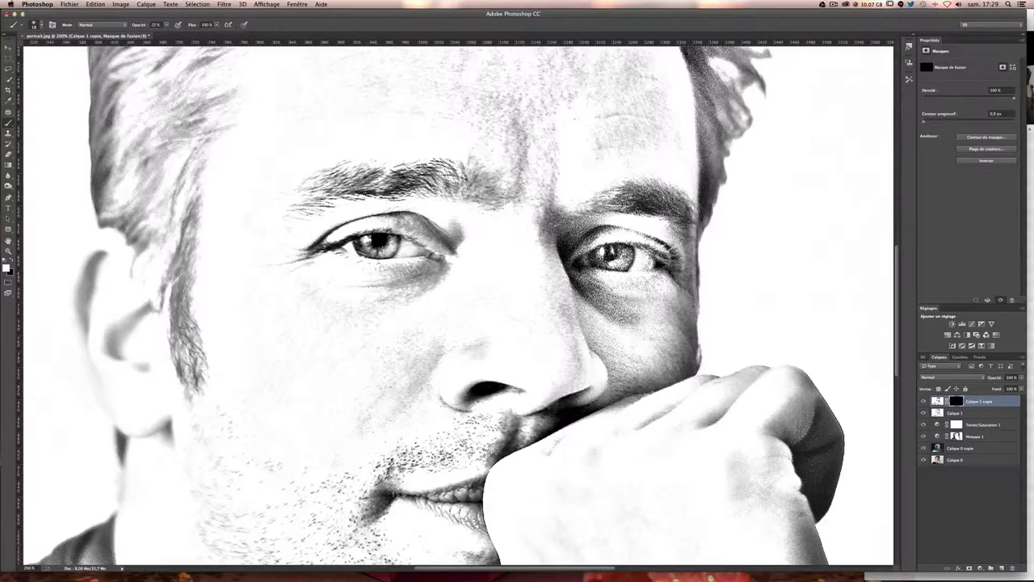
Paint the mask around and under both eyes to restore darker shading, then fit on screen.
{"action": "mouse_move", "coordinate": [394, 213]}
{"action": "left_mouse_down"}
{"action": "mouse_move", "coordinate": [428, 227]}
{"action": "mouse_move", "coordinate": [397, 207]}
{"action": "mouse_move", "coordinate": [386, 227]}
{"action": "mouse_move", "coordinate": [392, 256]}
{"action": "left_mouse_up"}
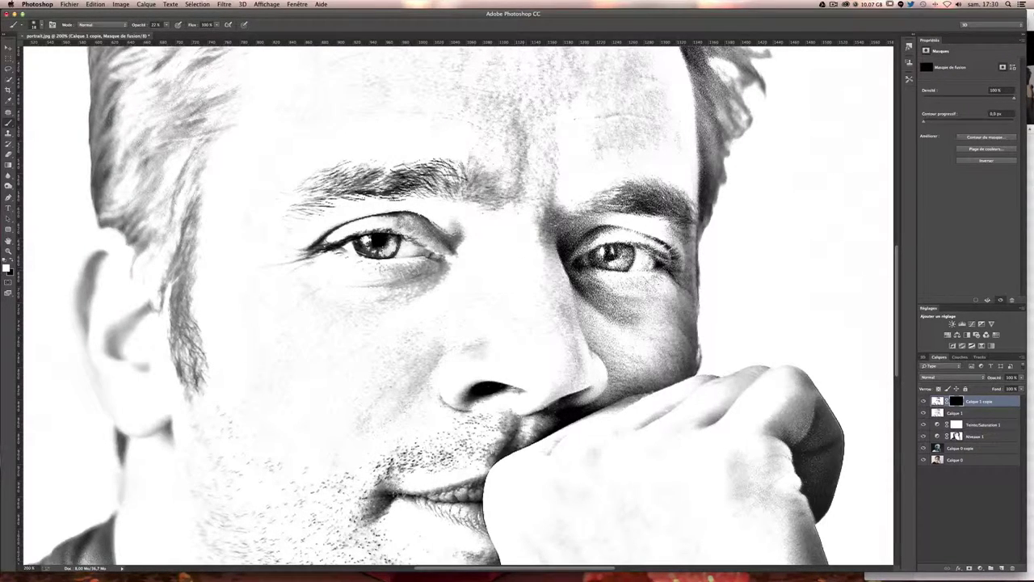
{"action": "mouse_move", "coordinate": [606, 246]}
{"action": "left_mouse_down"}
{"action": "mouse_move", "coordinate": [635, 246]}
{"action": "mouse_move", "coordinate": [603, 261]}
{"action": "mouse_move", "coordinate": [638, 247]}
{"action": "mouse_move", "coordinate": [582, 234]}
{"action": "left_mouse_up"}
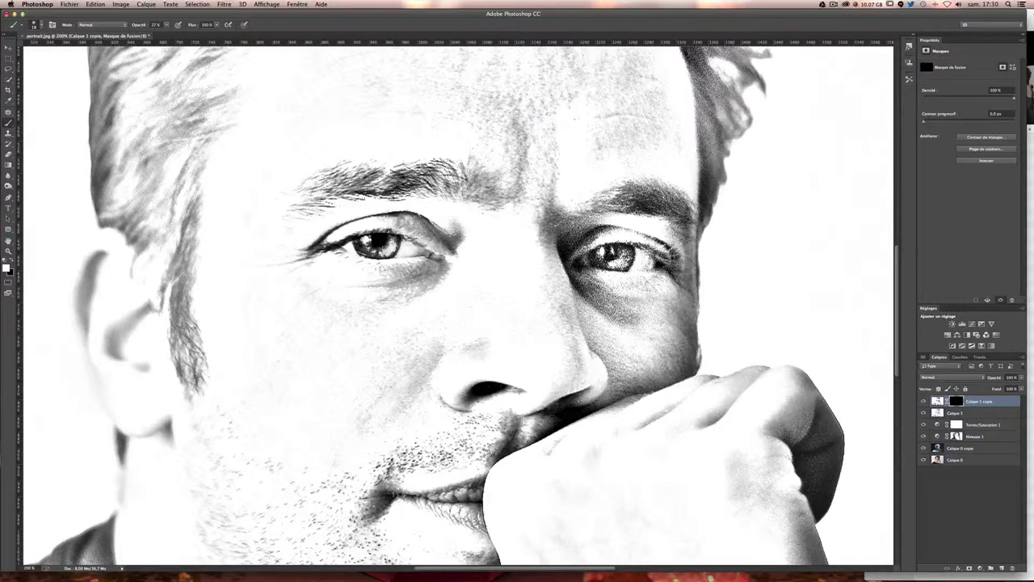
{"action": "left_click_drag", "start_coordinate": [674, 253], "coordinate": [678, 216]}
{"action": "mouse_move", "coordinate": [667, 273]}
{"action": "left_mouse_down"}
{"action": "mouse_move", "coordinate": [689, 288]}
{"action": "mouse_move", "coordinate": [654, 260]}
{"action": "left_mouse_up"}
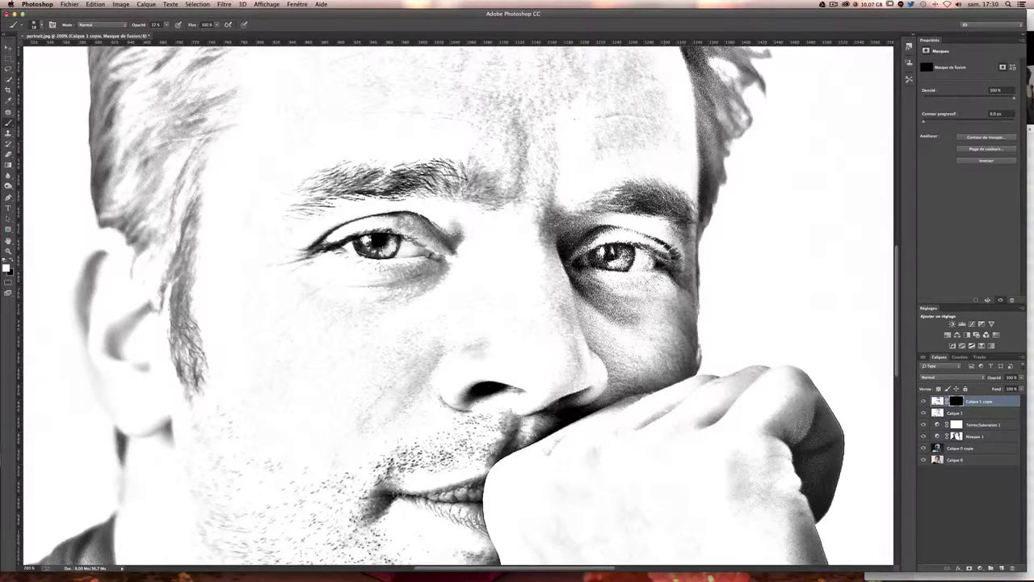
{"action": "left_click_drag", "start_coordinate": [566, 257], "coordinate": [602, 307]}
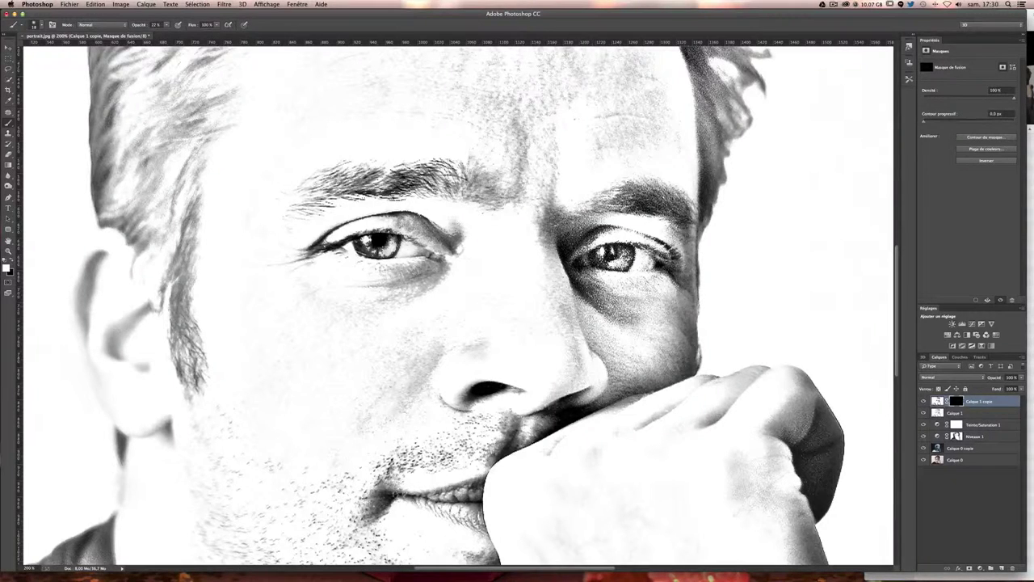
{"action": "mouse_move", "coordinate": [455, 251]}
{"action": "left_mouse_down"}
{"action": "mouse_move", "coordinate": [388, 288]}
{"action": "mouse_move", "coordinate": [400, 290]}
{"action": "left_mouse_up"}
{"action": "left_click_drag", "start_coordinate": [450, 272], "coordinate": [372, 289]}
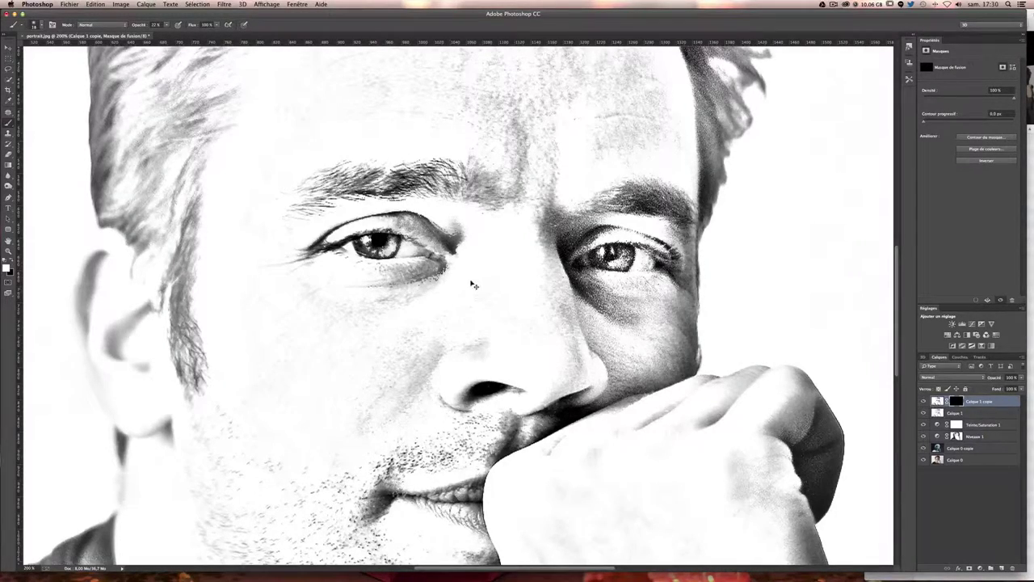
{"action": "key", "text": "super+0"}
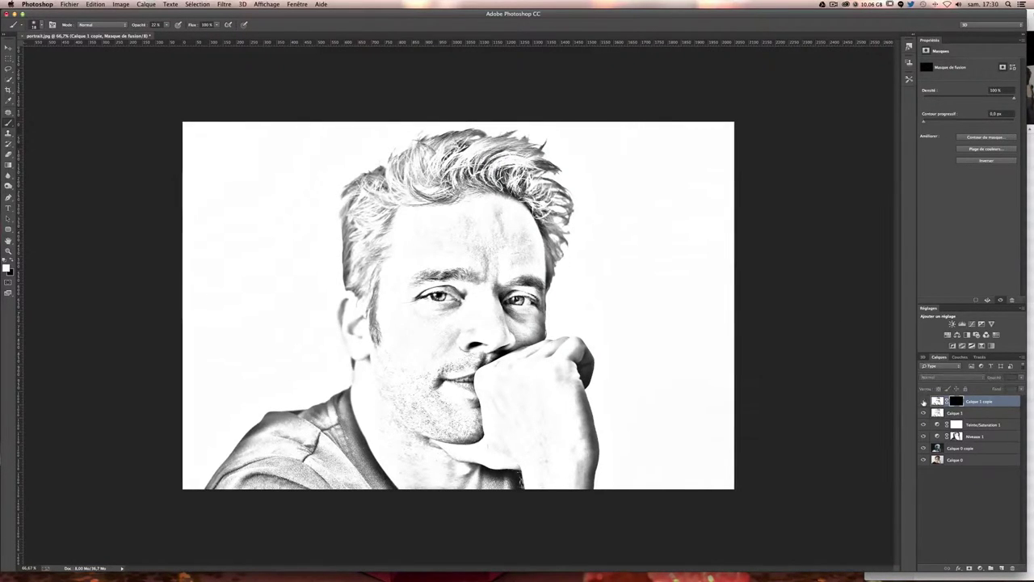
{"action": "left_click", "coordinate": [923, 401]}
{"action": "left_click", "coordinate": [924, 402]}
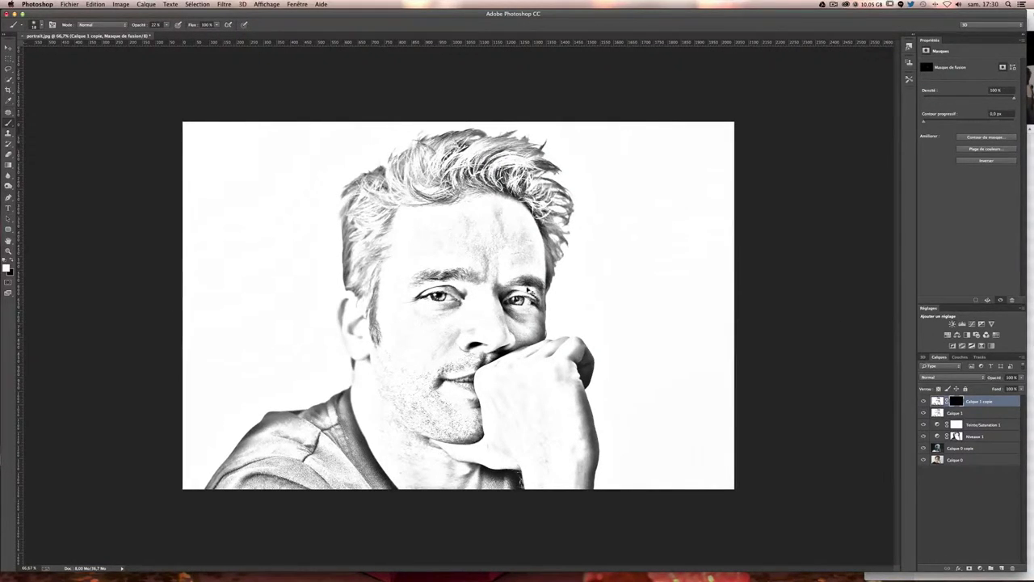
{"action": "key", "text": "ctrl+1"}
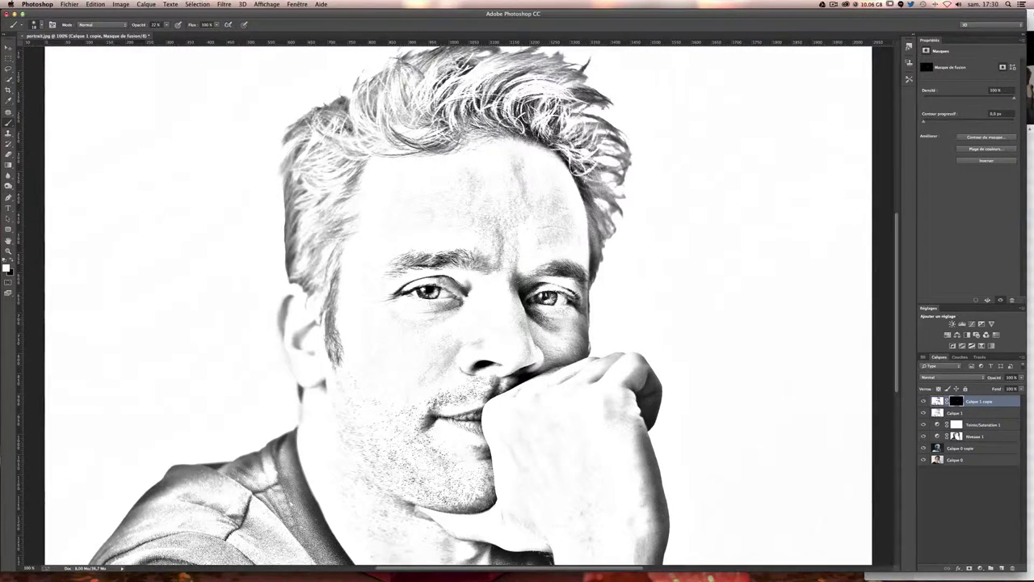
{"action": "scroll", "coordinate": [498, 285], "scroll_direction": "down", "scroll_amount": 2}
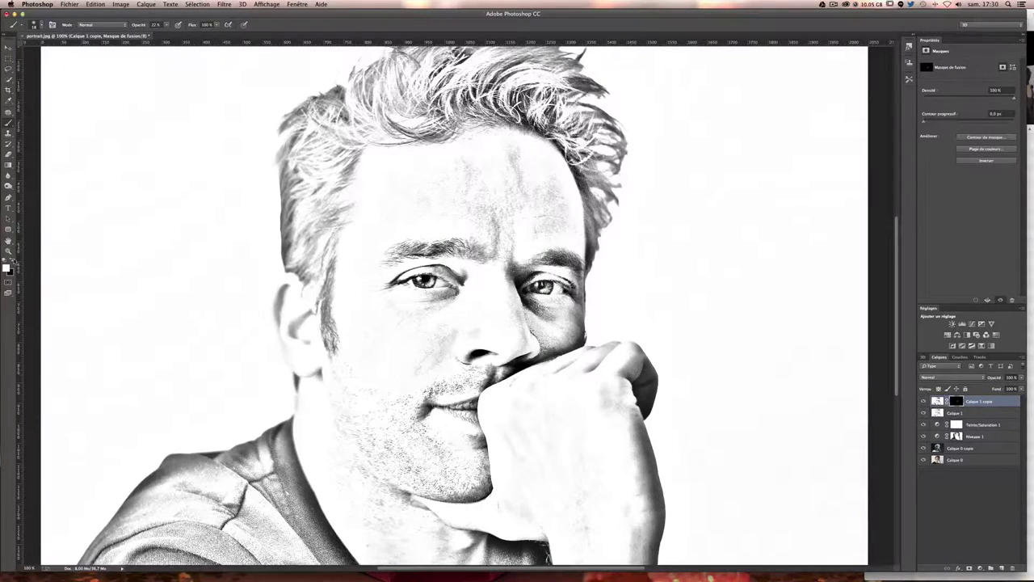
{"action": "key", "text": "ctrl+plus"}
{"action": "key", "text": "ctrl+plus"}
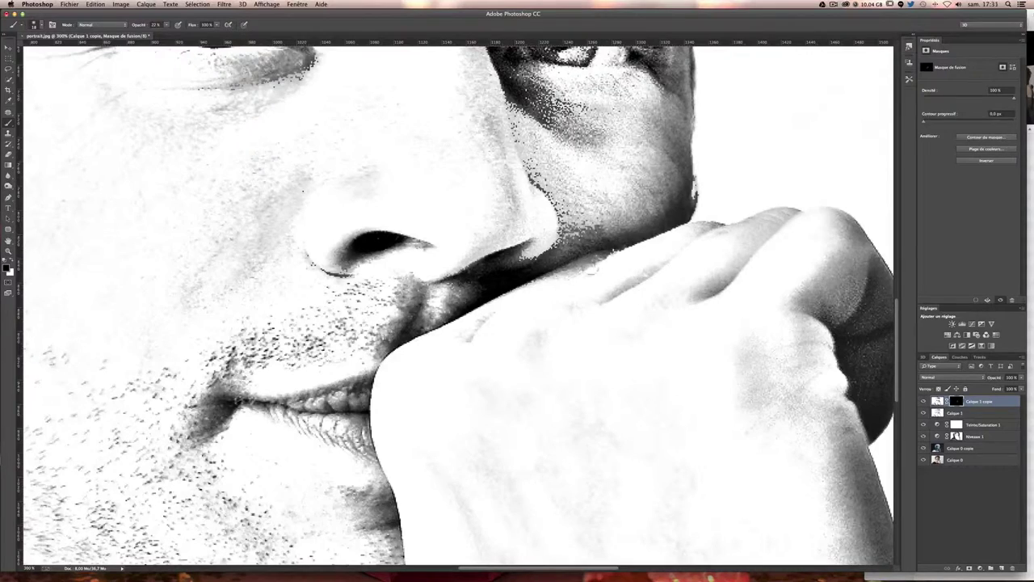
Swap colours and bring back dark detail along the fingers and lower chin edge.
{"action": "key", "text": "super+minus"}
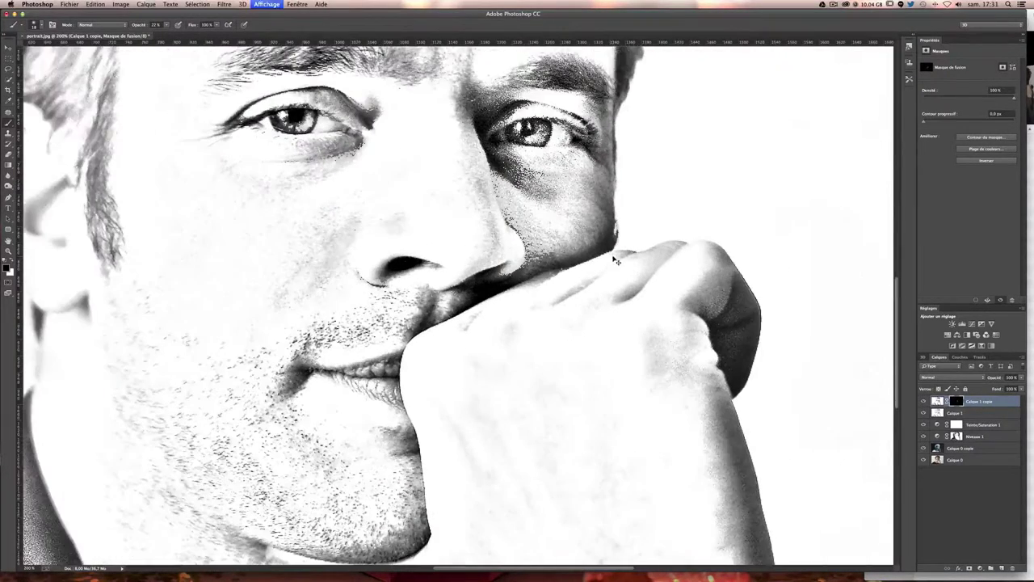
{"action": "left_click", "coordinate": [12, 262]}
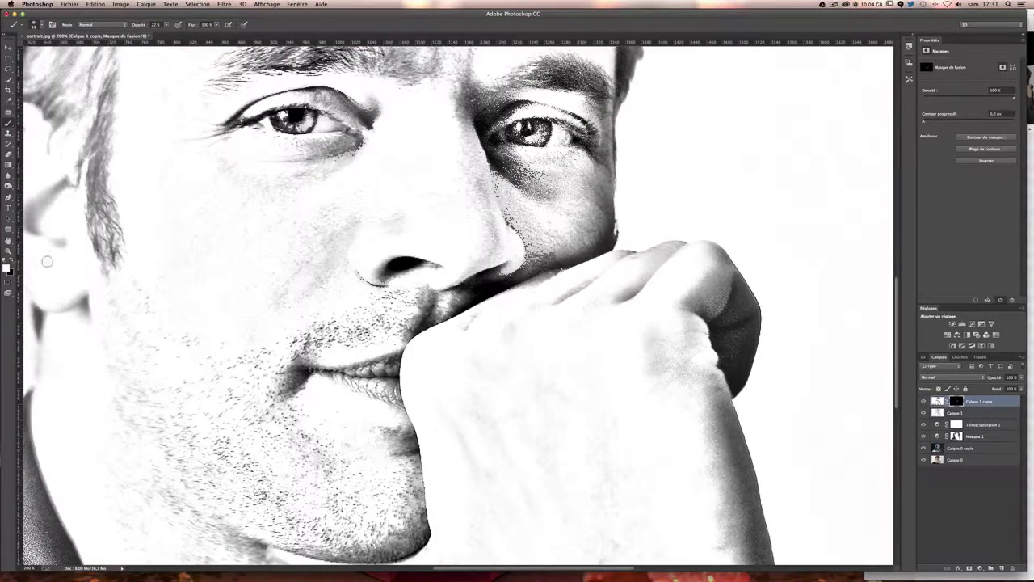
{"action": "mouse_move", "coordinate": [563, 305]}
{"action": "left_mouse_down"}
{"action": "mouse_move", "coordinate": [667, 264]}
{"action": "mouse_move", "coordinate": [615, 301]}
{"action": "mouse_move", "coordinate": [677, 267]}
{"action": "mouse_move", "coordinate": [723, 327]}
{"action": "mouse_move", "coordinate": [743, 320]}
{"action": "left_mouse_up"}
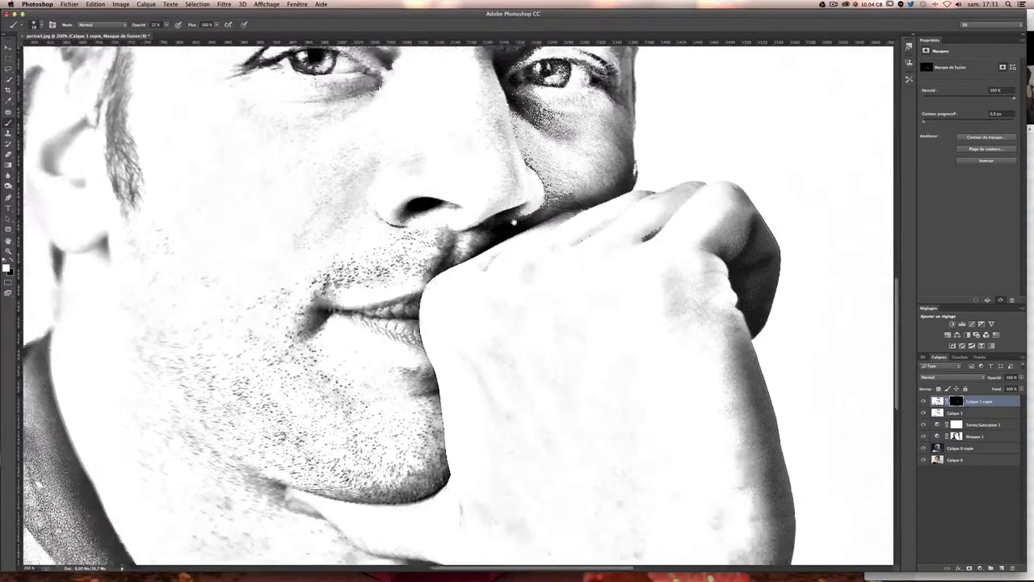
{"action": "scroll", "coordinate": [743, 320], "scroll_direction": "down", "scroll_amount": 5}
{"action": "mouse_move", "coordinate": [465, 405]}
{"action": "left_mouse_down"}
{"action": "mouse_move", "coordinate": [443, 427]}
{"action": "mouse_move", "coordinate": [338, 441]}
{"action": "left_mouse_up"}
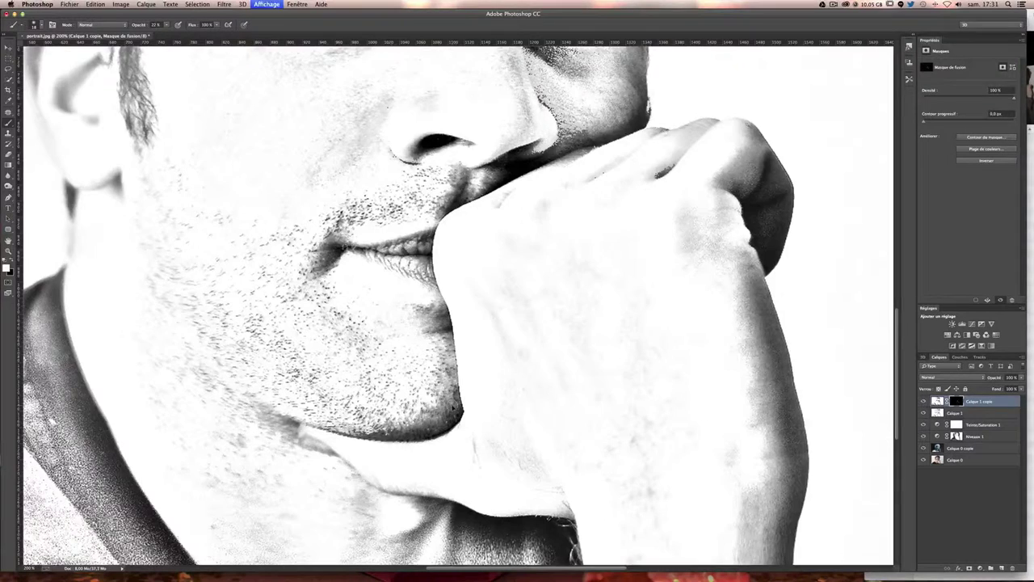
{"action": "key", "text": "super+minus"}
{"action": "key", "text": "super+minus"}
Enlarge the brush to 60 px and darken the shading near the neck and shoulder.
{"action": "left_click", "coordinate": [40, 25]}
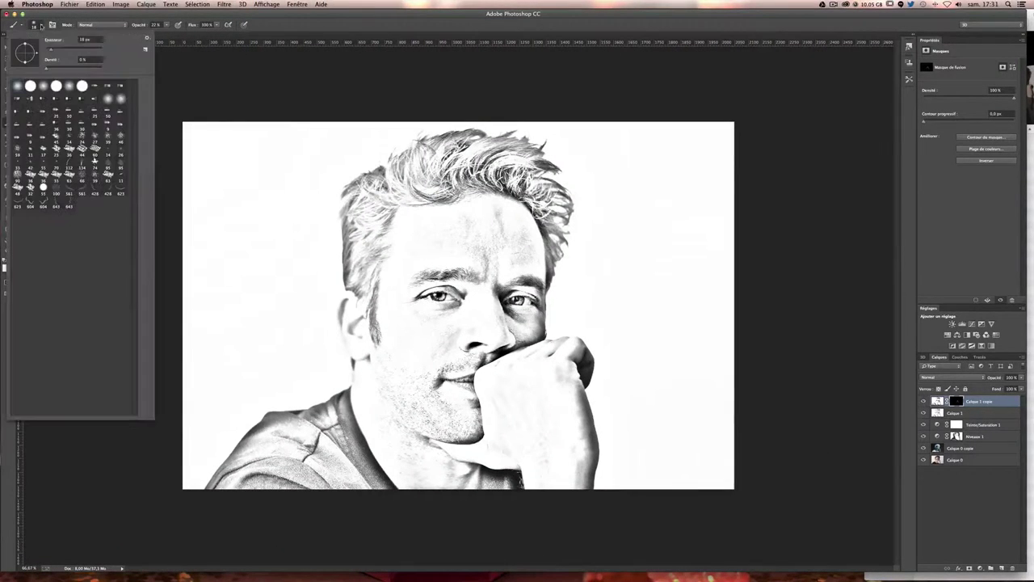
{"action": "left_click_drag", "start_coordinate": [51, 50], "coordinate": [65, 49]}
{"action": "key", "text": "Return"}
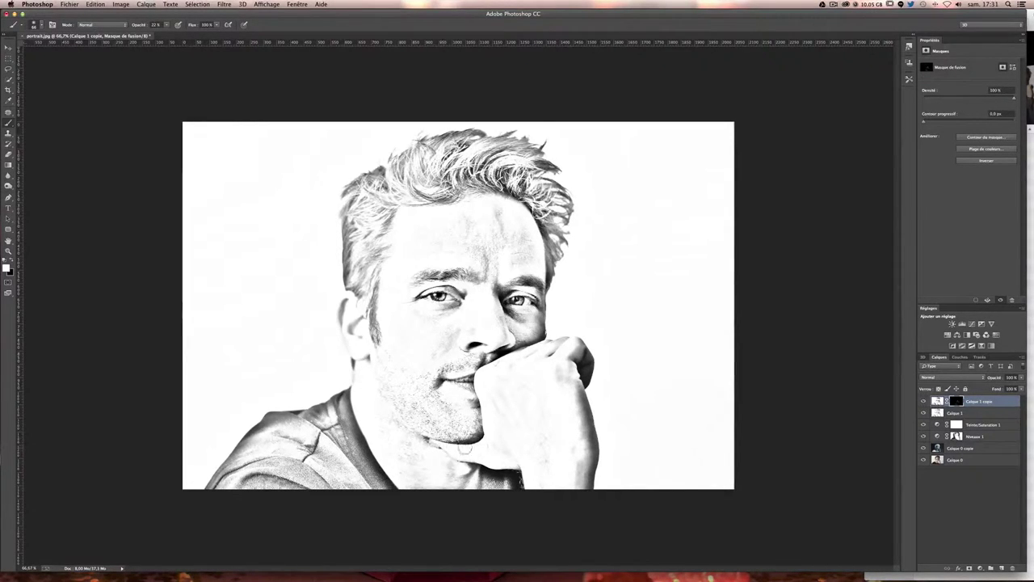
{"action": "key", "text": "ctrl+z"}
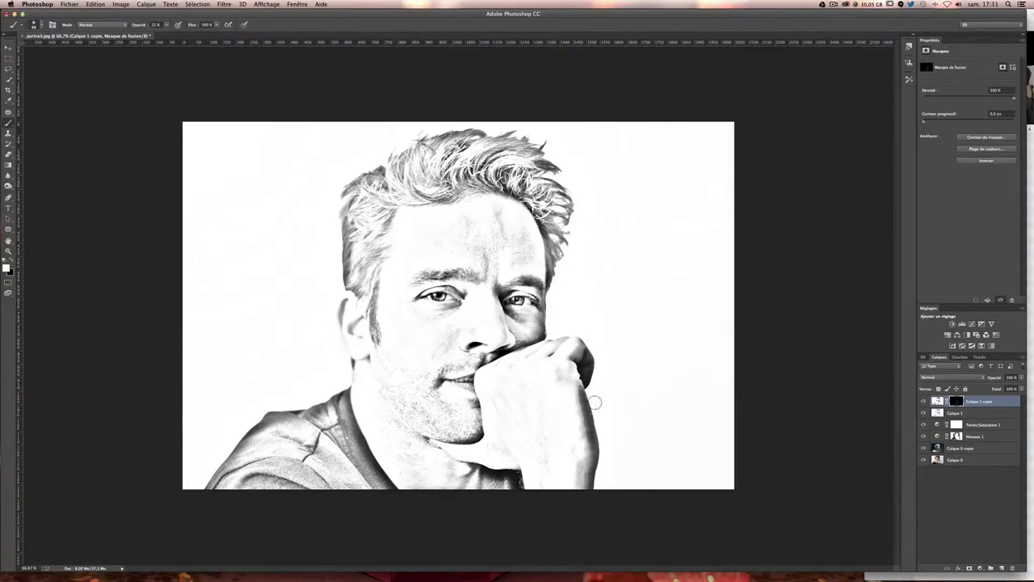
{"action": "key", "text": "ctrl+z"}
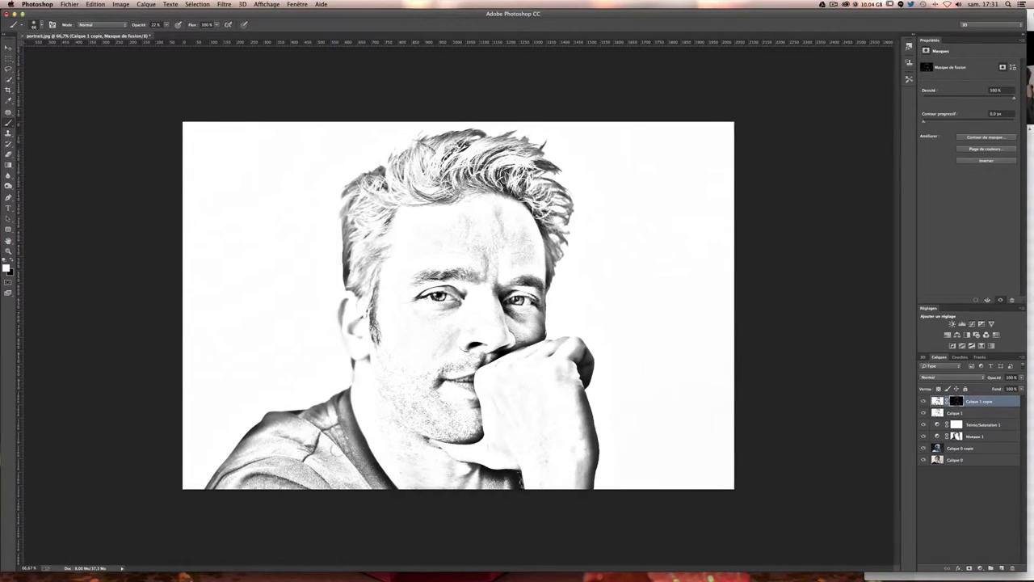
{"action": "left_click", "coordinate": [352, 449], "text": "ctrl+alt"}
{"action": "left_click_drag", "start_coordinate": [354, 437], "coordinate": [354, 408]}
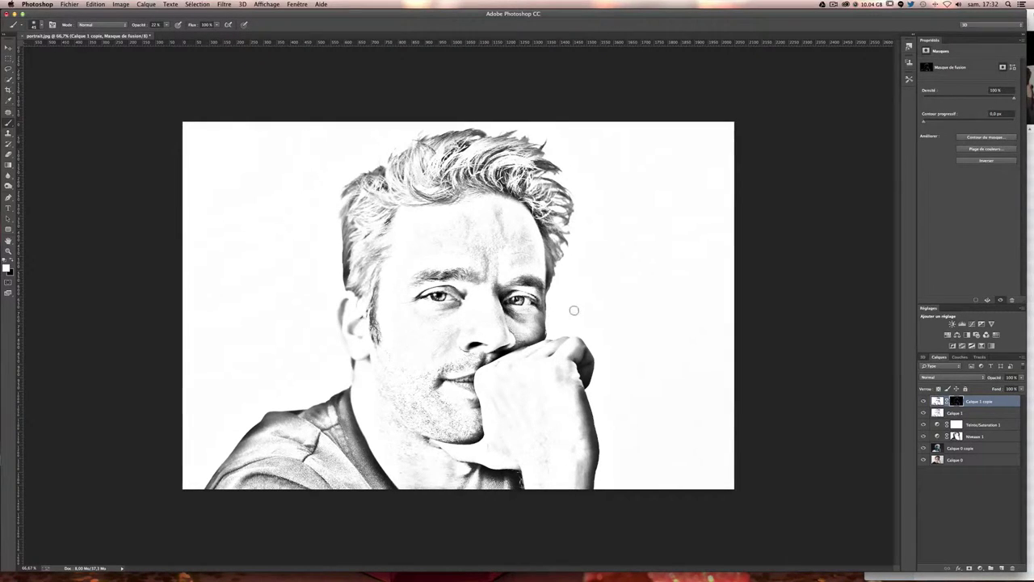
{"action": "left_click", "coordinate": [923, 401]}
{"action": "left_click", "coordinate": [923, 402]}
{"action": "left_click", "coordinate": [923, 401]}
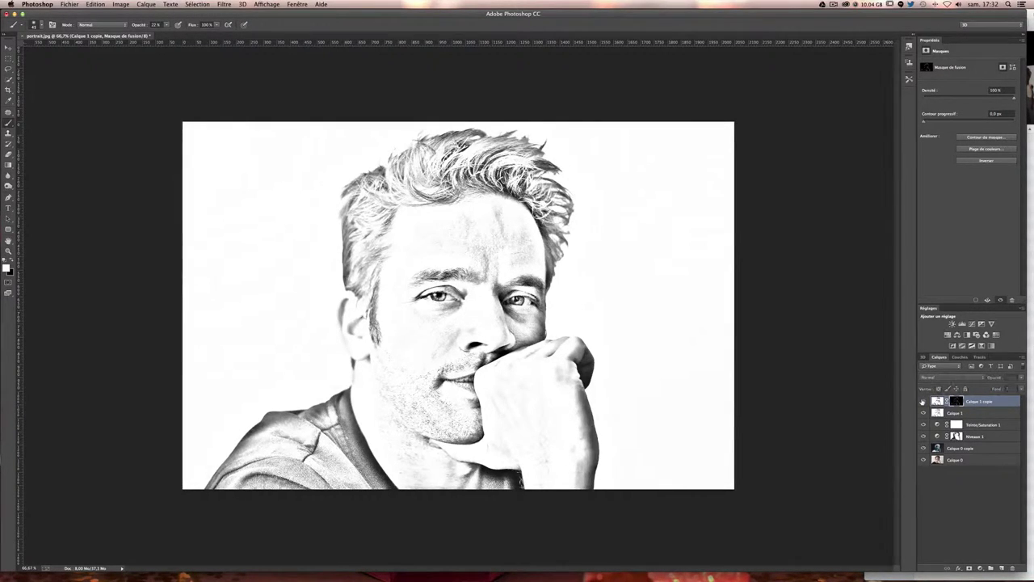
{"action": "left_click", "coordinate": [923, 402]}
{"action": "left_click", "coordinate": [923, 401]}
{"action": "left_click", "coordinate": [923, 402]}
{"action": "left_click", "coordinate": [923, 402]}
{"action": "left_click", "coordinate": [923, 402]}
{"action": "left_click", "coordinate": [923, 401]}
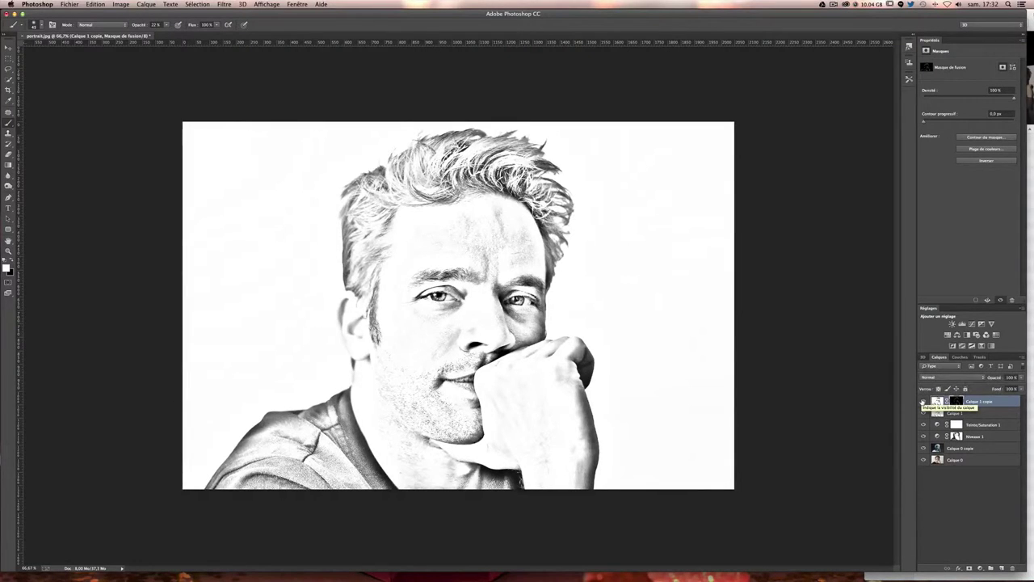
{"action": "left_click", "coordinate": [923, 402]}
{"action": "left_click", "coordinate": [923, 402]}
{"action": "left_click", "coordinate": [923, 402]}
{"action": "left_click", "coordinate": [923, 402]}
{"action": "left_click", "coordinate": [923, 401]}
{"action": "left_click", "coordinate": [923, 402]}
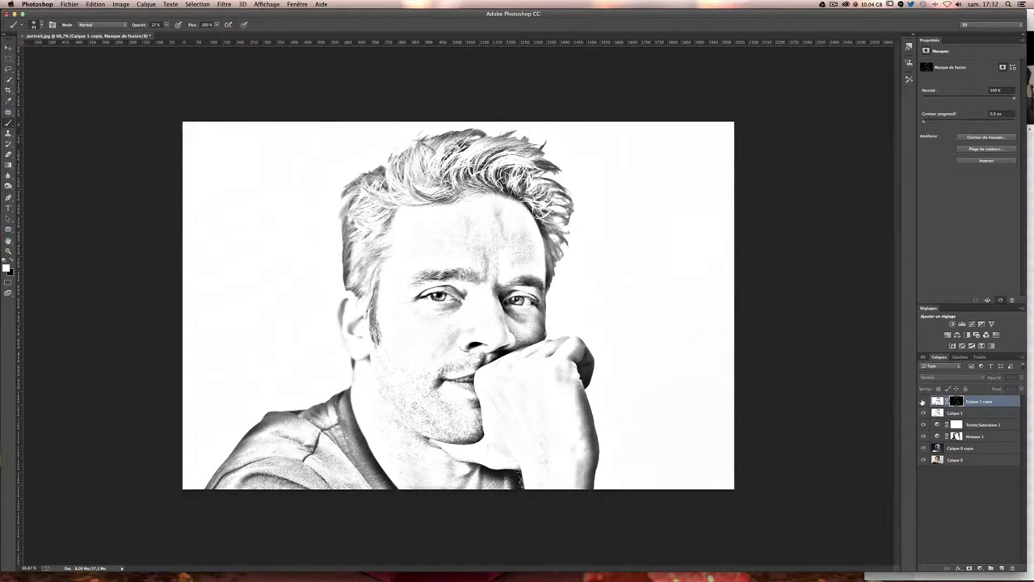
{"action": "left_click", "coordinate": [923, 402]}
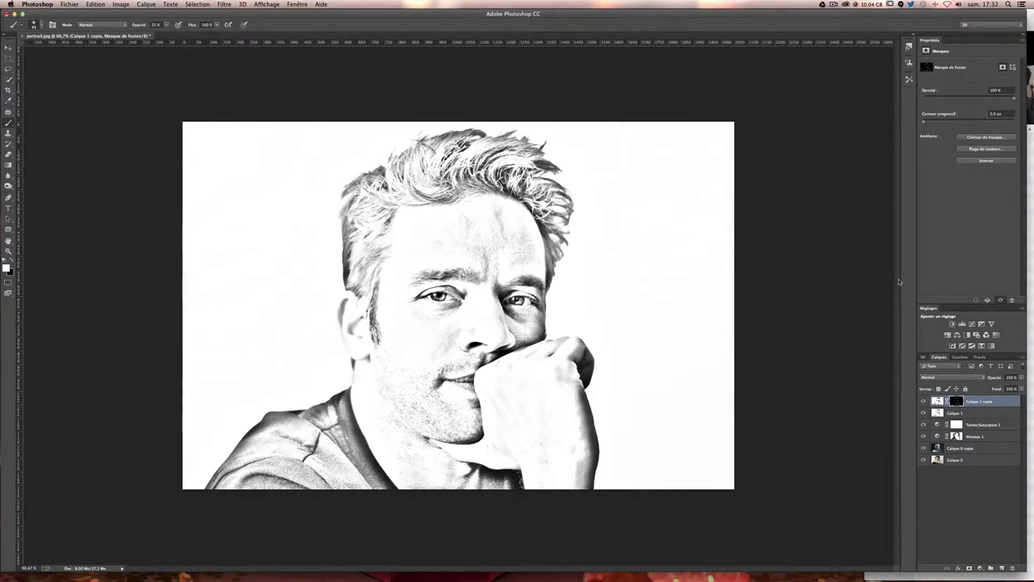
Stamp all visible layers into a new Calque 2 and shrink the brush to 25 px.
{"action": "key", "text": "ctrl+alt+shift+e"}
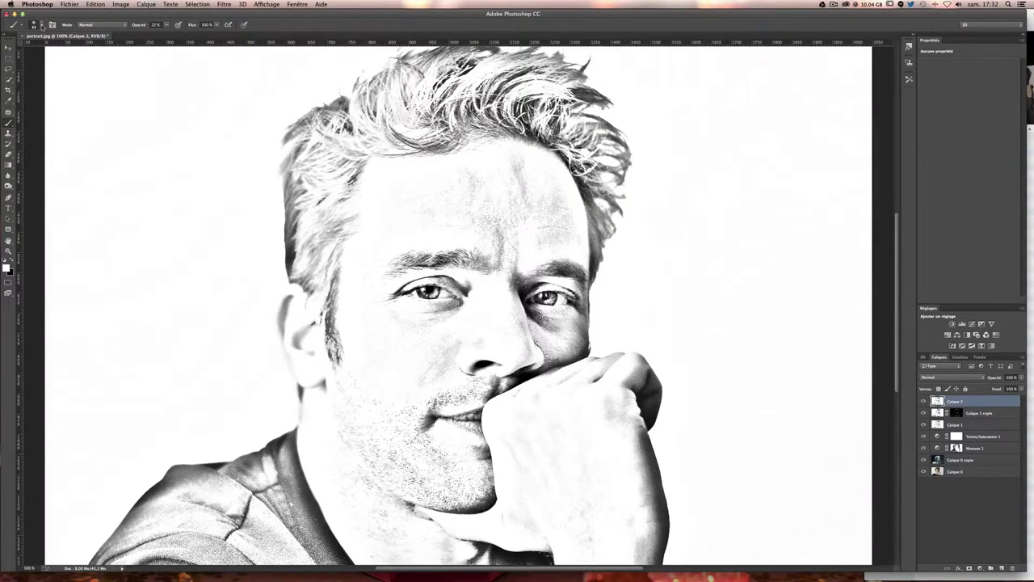
{"action": "left_click", "coordinate": [42, 26]}
{"action": "left_click_drag", "start_coordinate": [57, 50], "coordinate": [51, 52]}
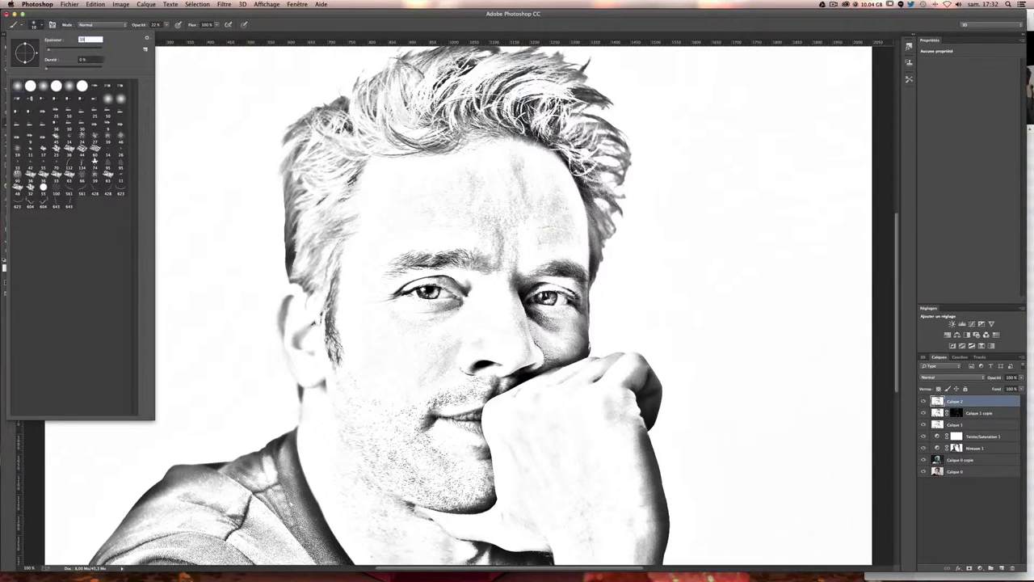
{"action": "key", "text": "Return"}
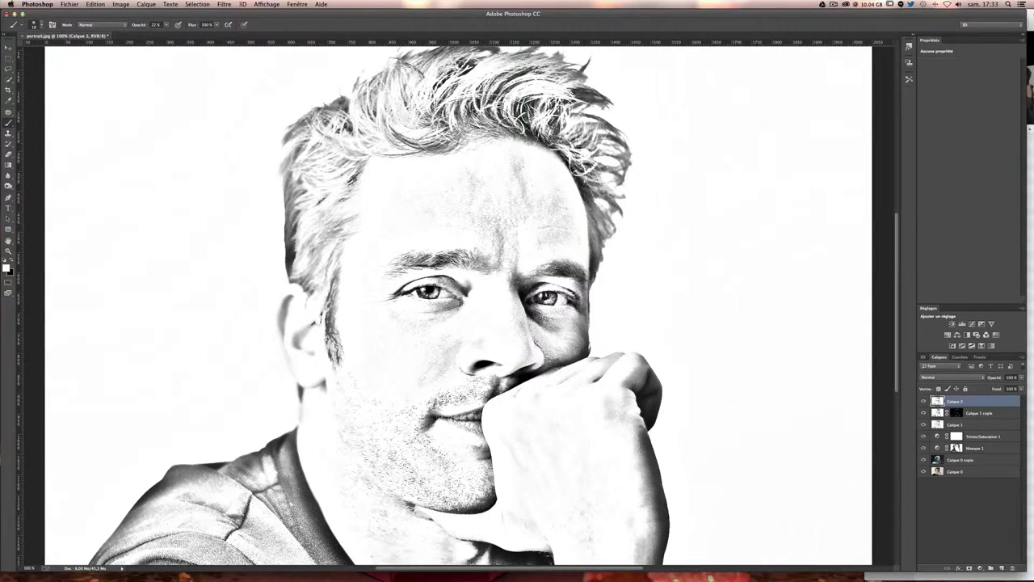
Raise the brush opacity to 100% and zoom to 200% on the face.
{"action": "left_click_drag", "start_coordinate": [165, 24], "coordinate": [261, 38]}
{"action": "key", "text": "ctrl+plus"}
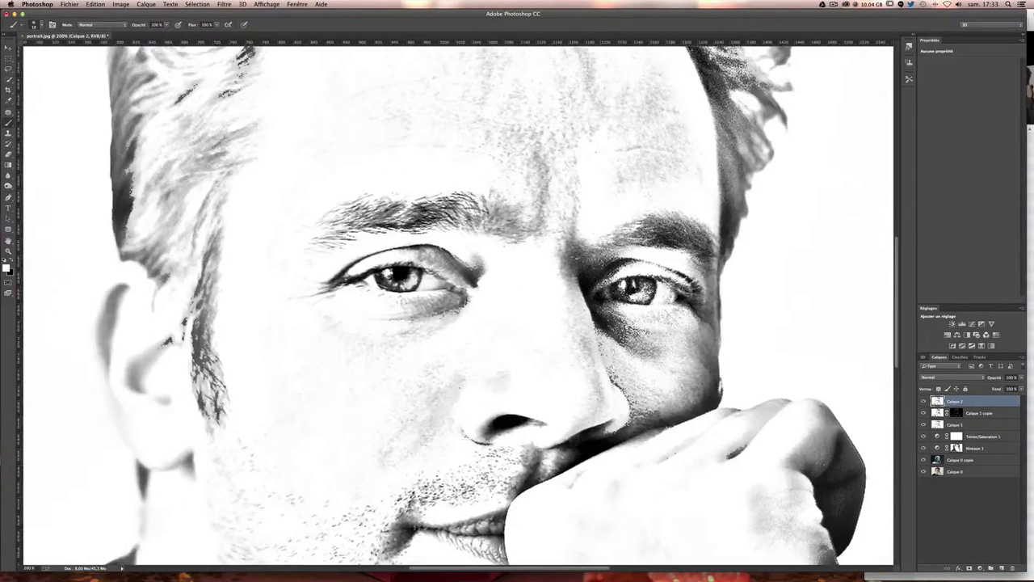
{"action": "scroll", "coordinate": [454, 308], "scroll_direction": "right", "scroll_amount": 5}
{"action": "scroll", "coordinate": [454, 308], "scroll_direction": "right", "scroll_amount": 5}
{"action": "scroll", "coordinate": [454, 308], "scroll_direction": "up", "scroll_amount": 3}
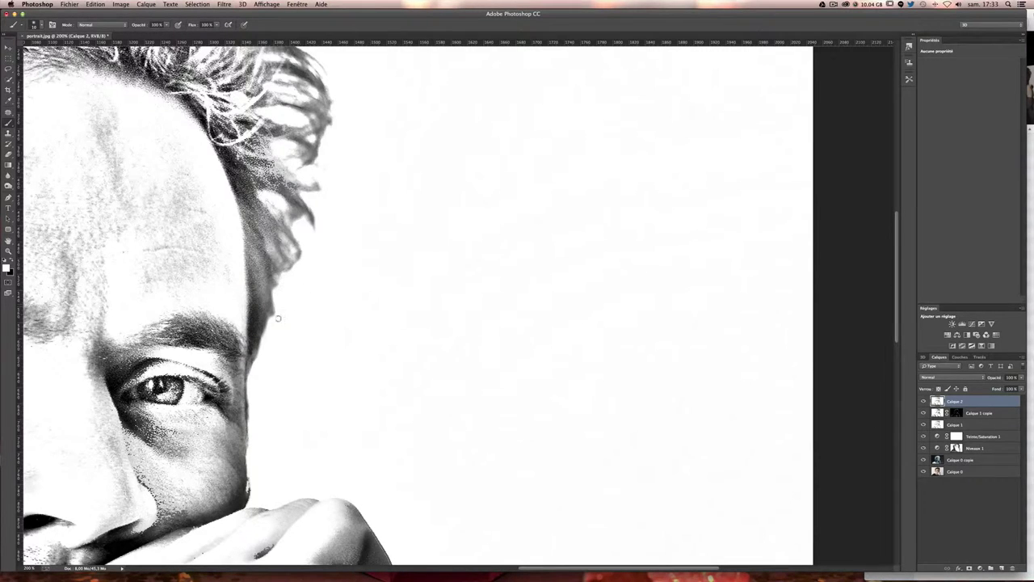
Bring the ear and hair edge into view, undoing a stray straight white line.
{"action": "left_click", "coordinate": [36, 25]}
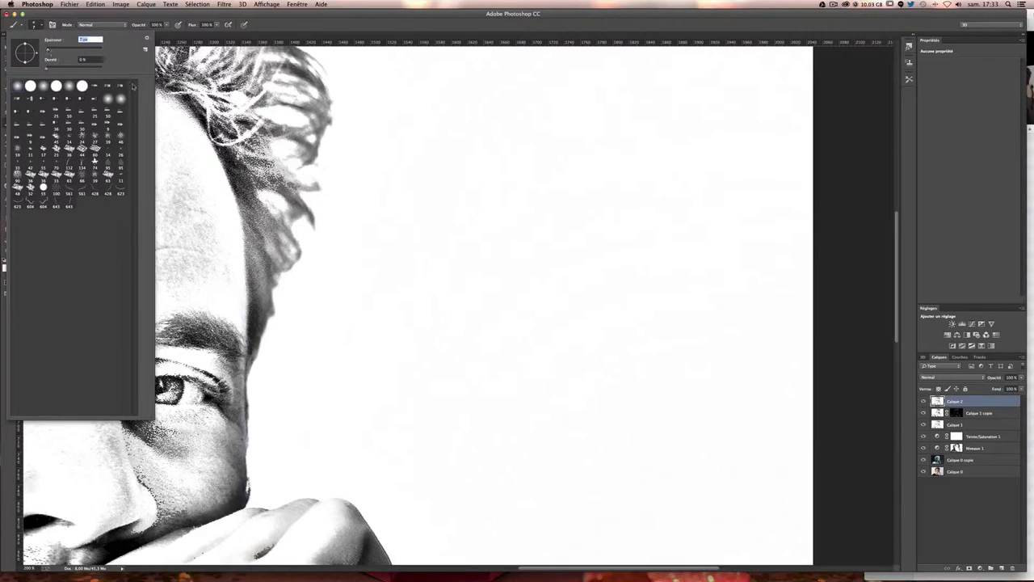
{"action": "key", "text": "Return"}
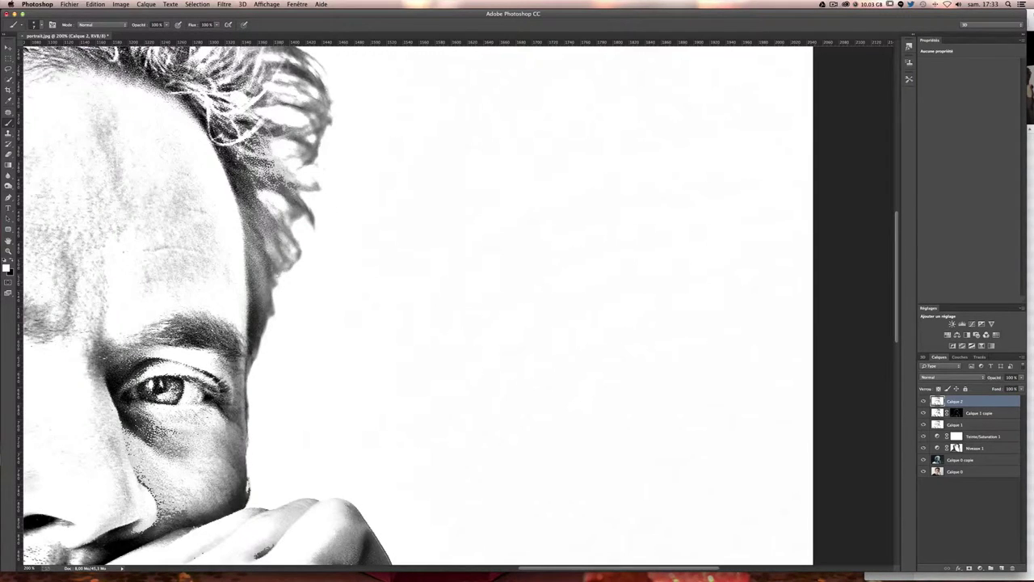
{"action": "left_click_drag", "start_coordinate": [366, 269], "coordinate": [435, 346]}
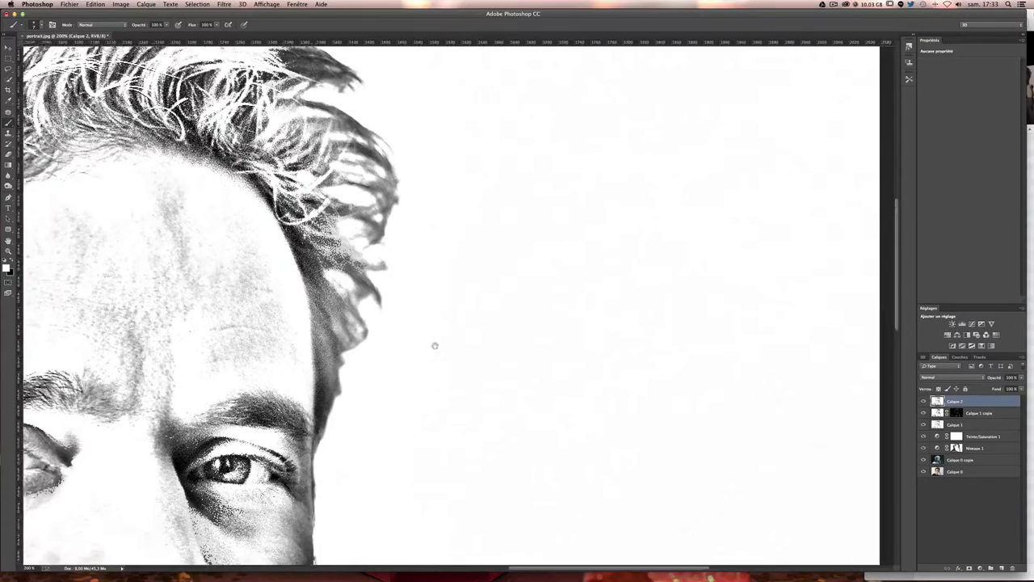
{"action": "left_click_drag", "start_coordinate": [325, 345], "coordinate": [653, 294]}
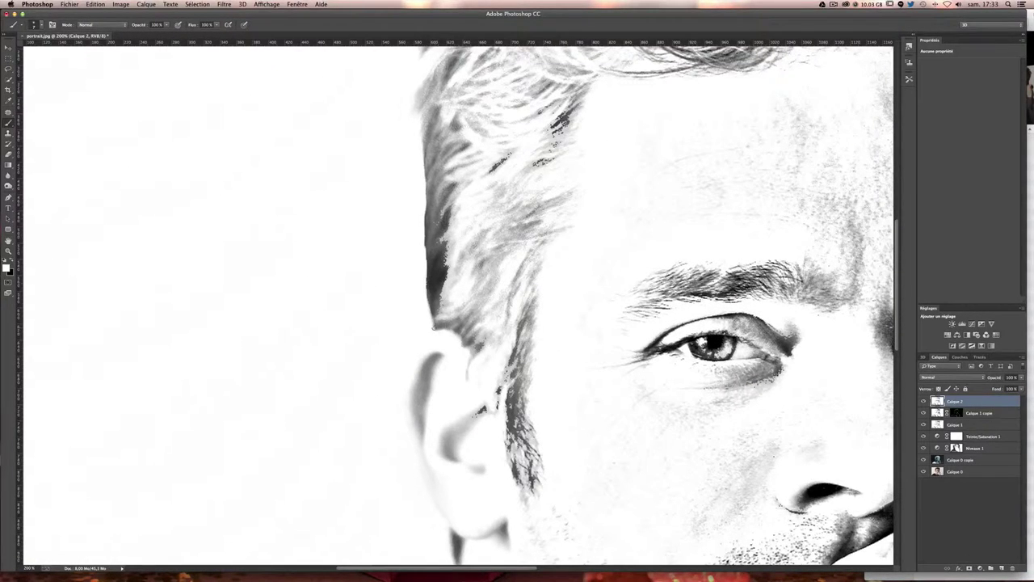
{"action": "left_click", "coordinate": [864, 267], "text": "shift"}
{"action": "key", "text": "ctrl+z"}
Paint white along the dark hair edge beside the temple and ear.
{"action": "scroll", "coordinate": [459, 305], "scroll_direction": "up", "scroll_amount": 5}
{"action": "scroll", "coordinate": [459, 305], "scroll_direction": "right", "scroll_amount": 4}
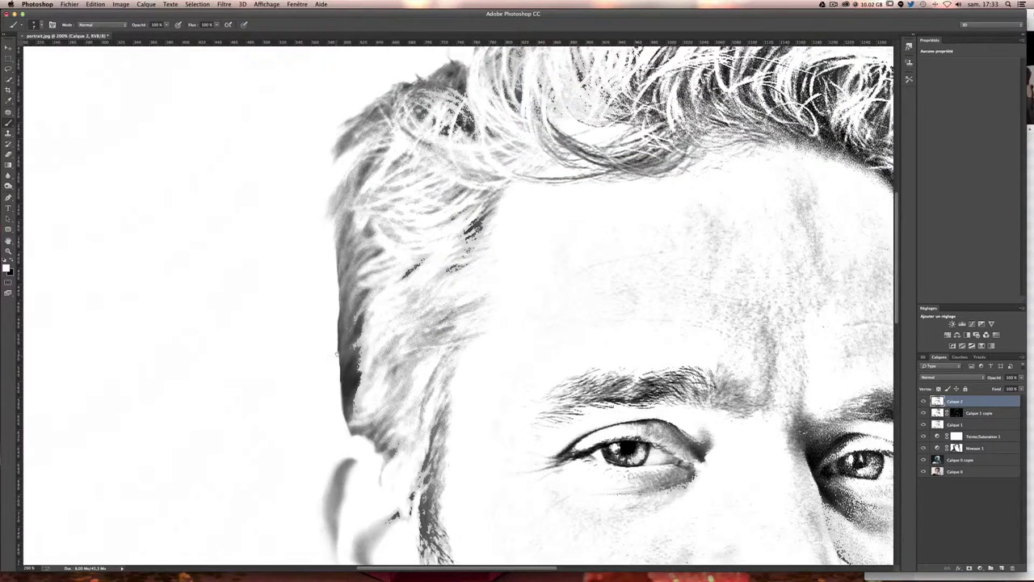
{"action": "left_click_drag", "start_coordinate": [337, 353], "coordinate": [335, 259]}
{"action": "left_click_drag", "start_coordinate": [333, 257], "coordinate": [331, 239]}
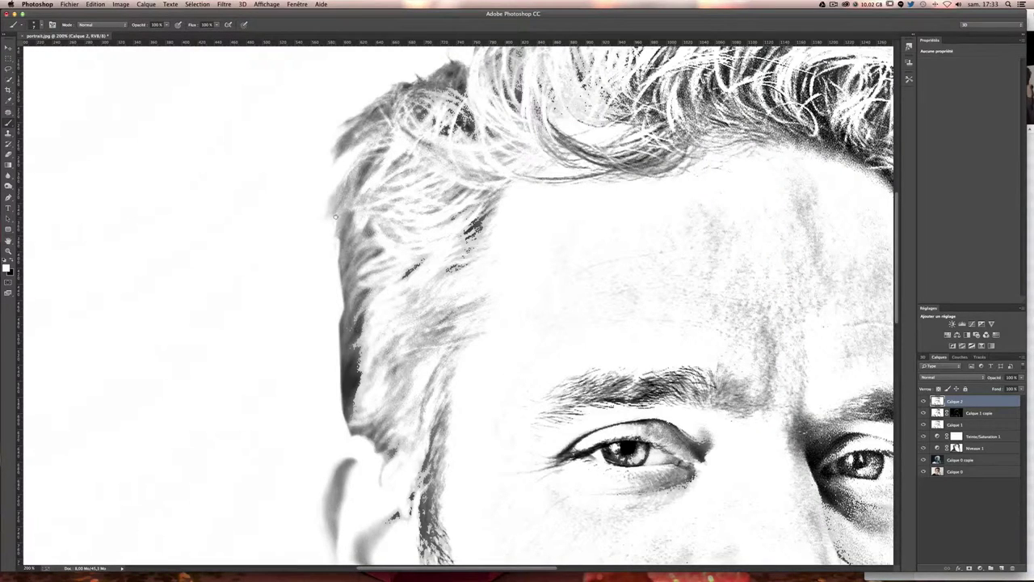
{"action": "scroll", "coordinate": [335, 254], "scroll_direction": "up", "scroll_amount": 3}
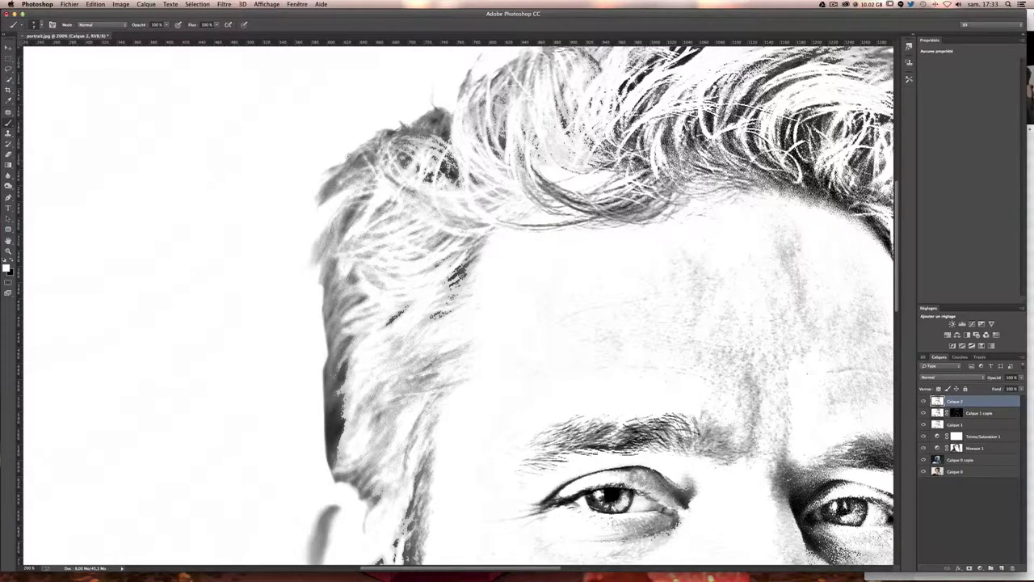
{"action": "scroll", "coordinate": [356, 150], "scroll_direction": "up", "scroll_amount": 3}
{"action": "scroll", "coordinate": [263, 256], "scroll_direction": "up", "scroll_amount": 1}
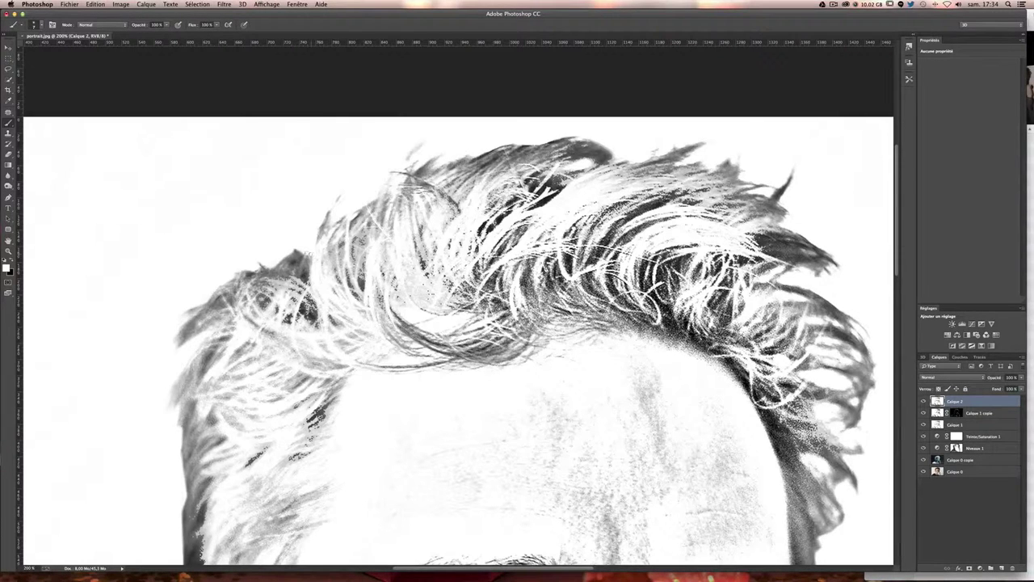
Paint white over the dark hair patches and strands along the top hairline.
{"action": "scroll", "coordinate": [354, 234], "scroll_direction": "right", "scroll_amount": 1}
{"action": "scroll", "coordinate": [354, 233], "scroll_direction": "up", "scroll_amount": 1}
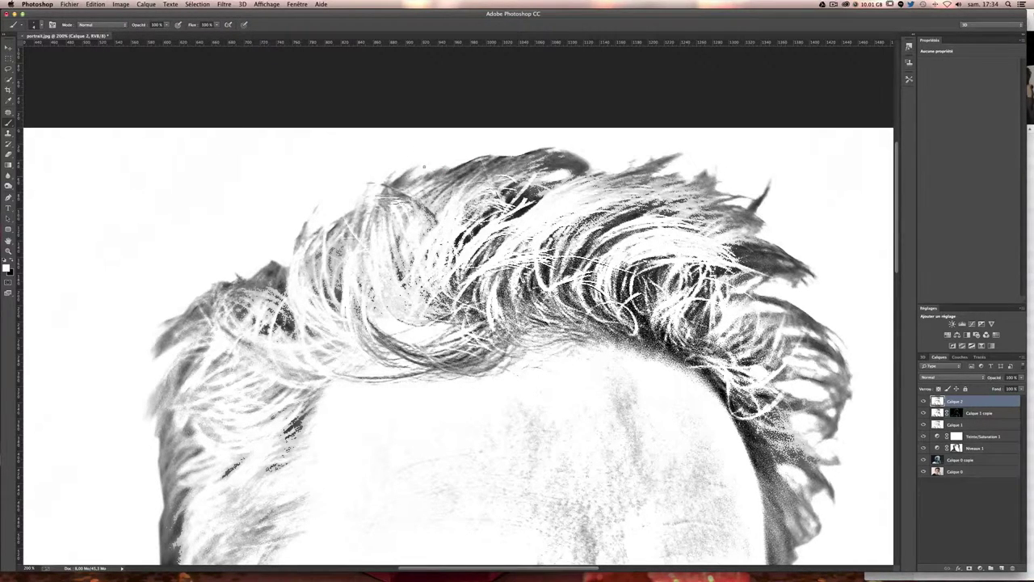
{"action": "left_click_drag", "start_coordinate": [412, 175], "coordinate": [402, 176]}
{"action": "left_click_drag", "start_coordinate": [411, 172], "coordinate": [404, 172]}
{"action": "scroll", "coordinate": [402, 175], "scroll_direction": "right", "scroll_amount": 3}
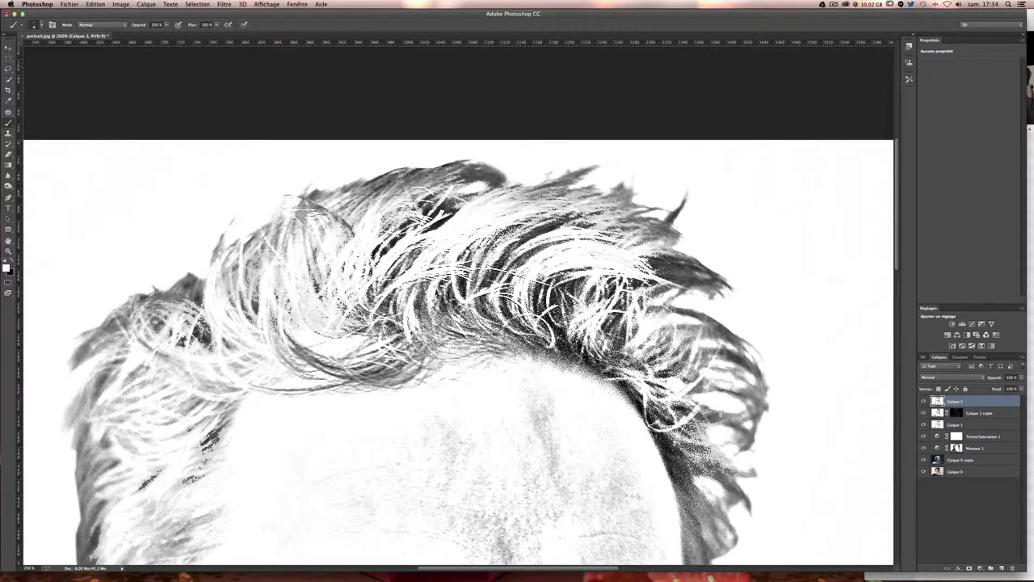
{"action": "left_click_drag", "start_coordinate": [467, 165], "coordinate": [509, 172]}
{"action": "scroll", "coordinate": [459, 348], "scroll_direction": "right", "scroll_amount": 2}
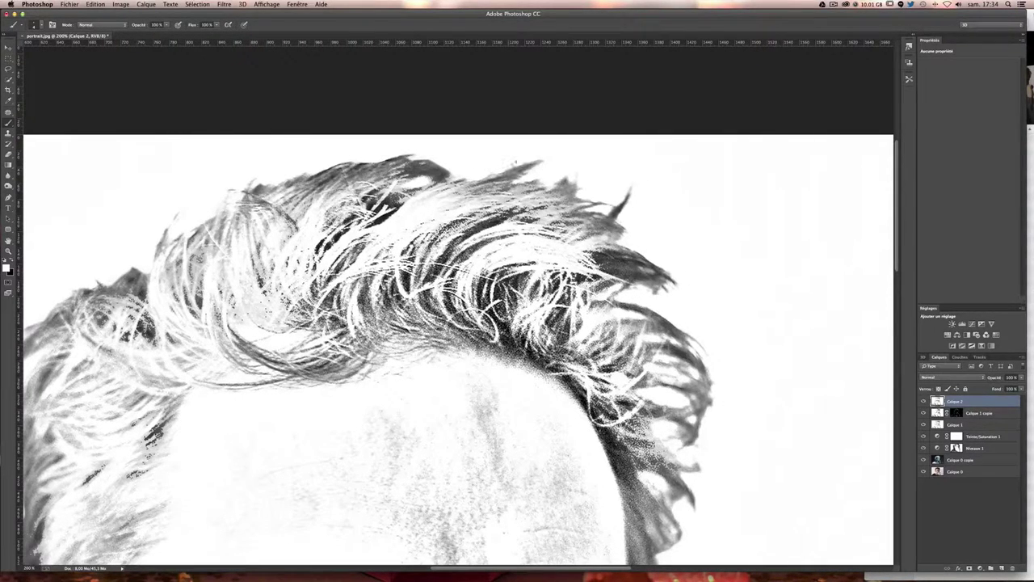
{"action": "left_click_drag", "start_coordinate": [501, 168], "coordinate": [548, 162]}
{"action": "left_click_drag", "start_coordinate": [527, 181], "coordinate": [540, 178]}
{"action": "mouse_move", "coordinate": [554, 183]}
{"action": "left_mouse_down"}
{"action": "mouse_move", "coordinate": [582, 186]}
{"action": "mouse_move", "coordinate": [573, 185]}
{"action": "left_mouse_up"}
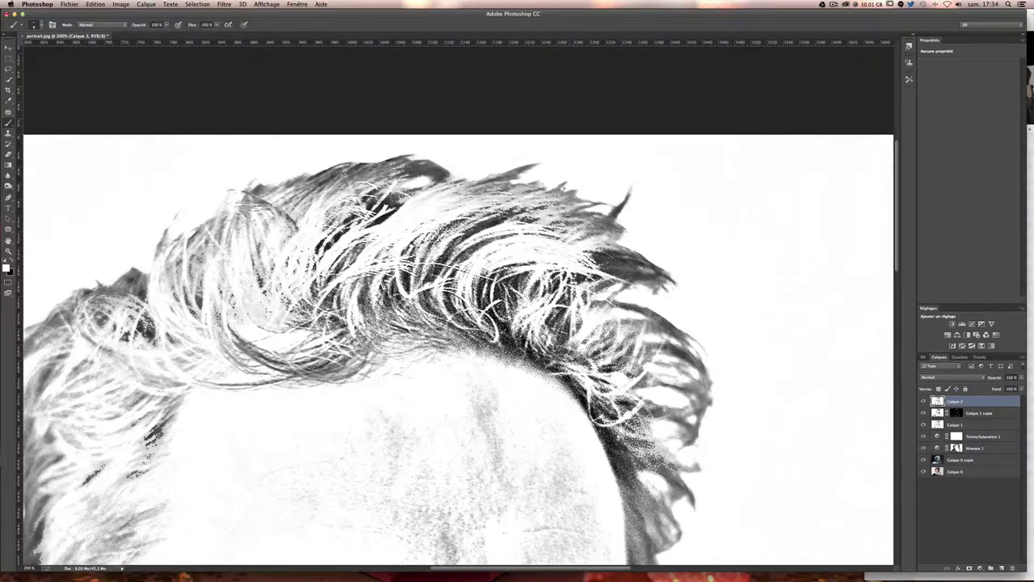
Lighten the dark hair spike and strands on the hair's right side.
{"action": "scroll", "coordinate": [618, 174], "scroll_direction": "down", "scroll_amount": 2}
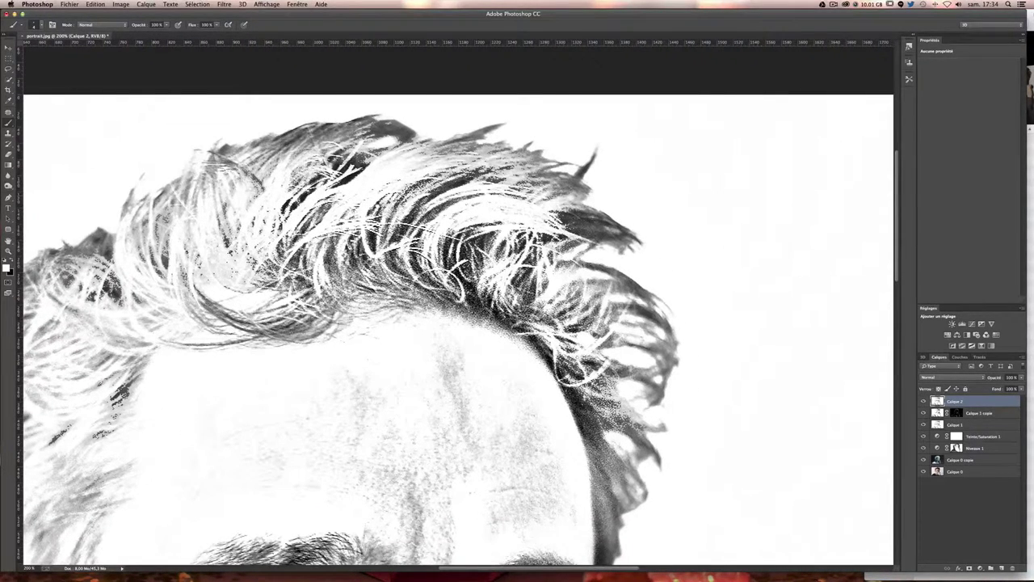
{"action": "left_click_drag", "start_coordinate": [598, 150], "coordinate": [587, 174]}
{"action": "left_click_drag", "start_coordinate": [591, 210], "coordinate": [618, 222]}
{"action": "left_click_drag", "start_coordinate": [620, 253], "coordinate": [633, 249]}
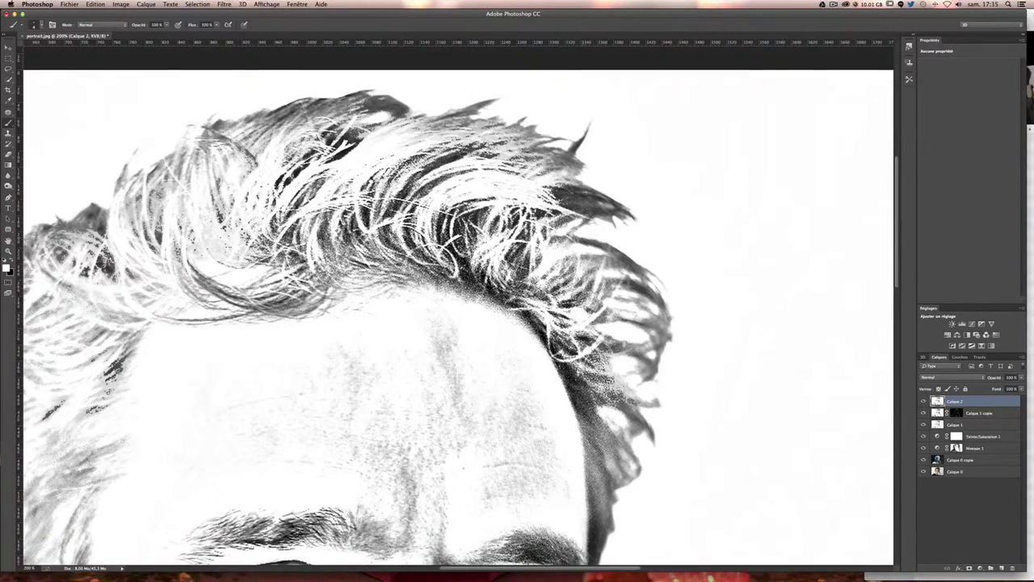
{"action": "left_click_drag", "start_coordinate": [575, 239], "coordinate": [632, 255]}
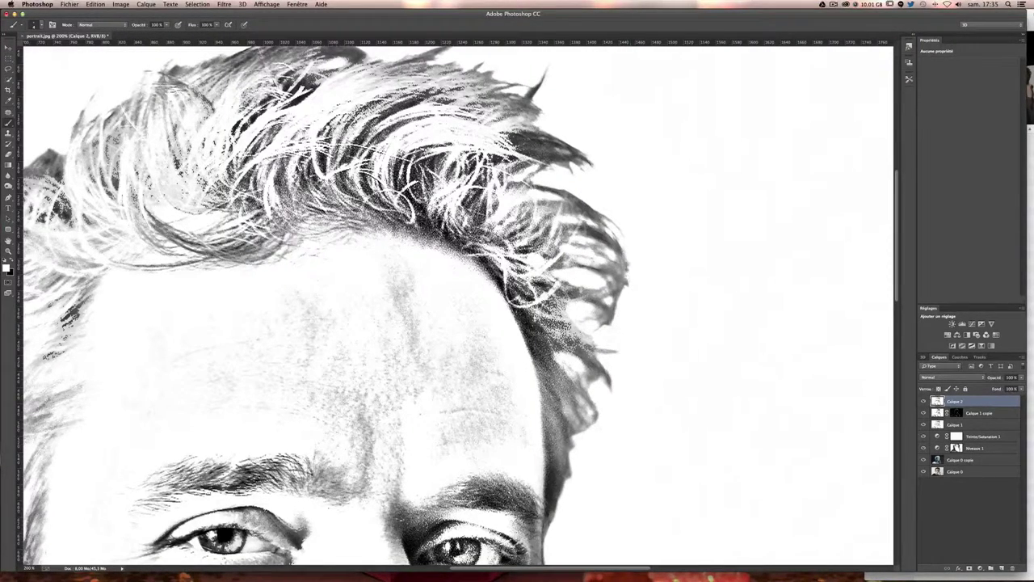
{"action": "scroll", "coordinate": [591, 413], "scroll_direction": "down", "scroll_amount": 3}
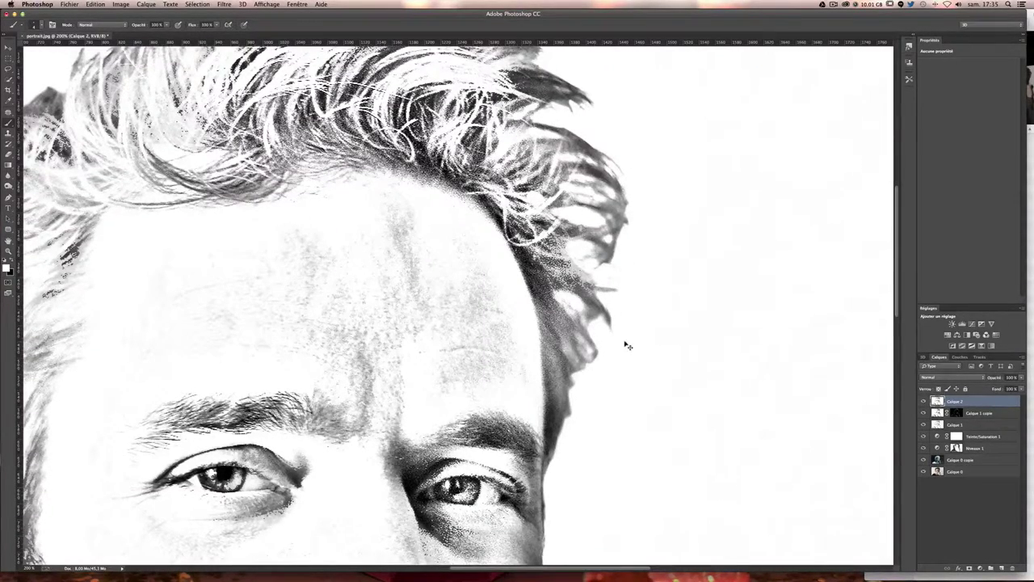
{"action": "key", "text": "ctrl+minus"}
{"action": "key", "text": "ctrl+minus"}
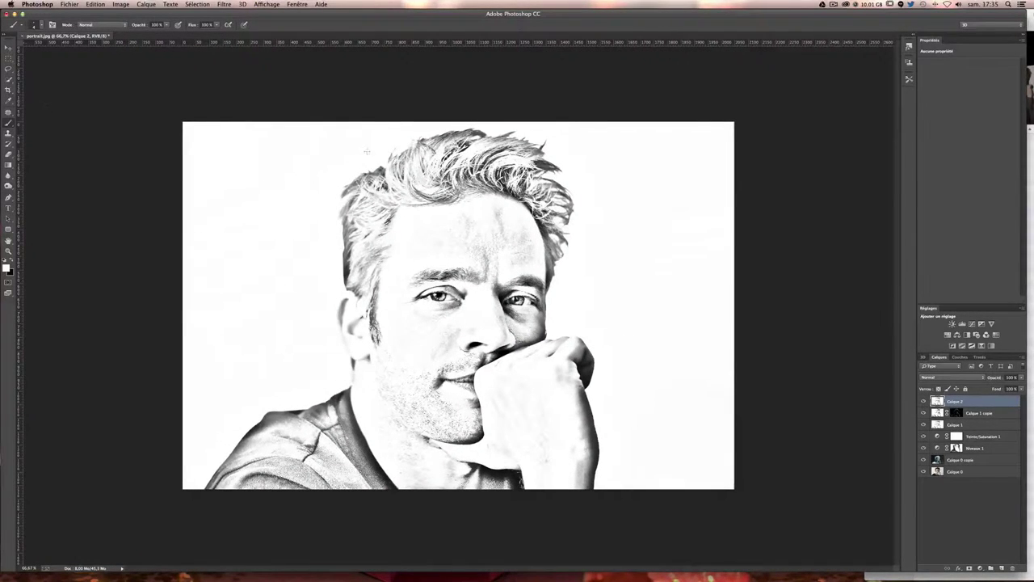
{"action": "left_click", "coordinate": [34, 25]}
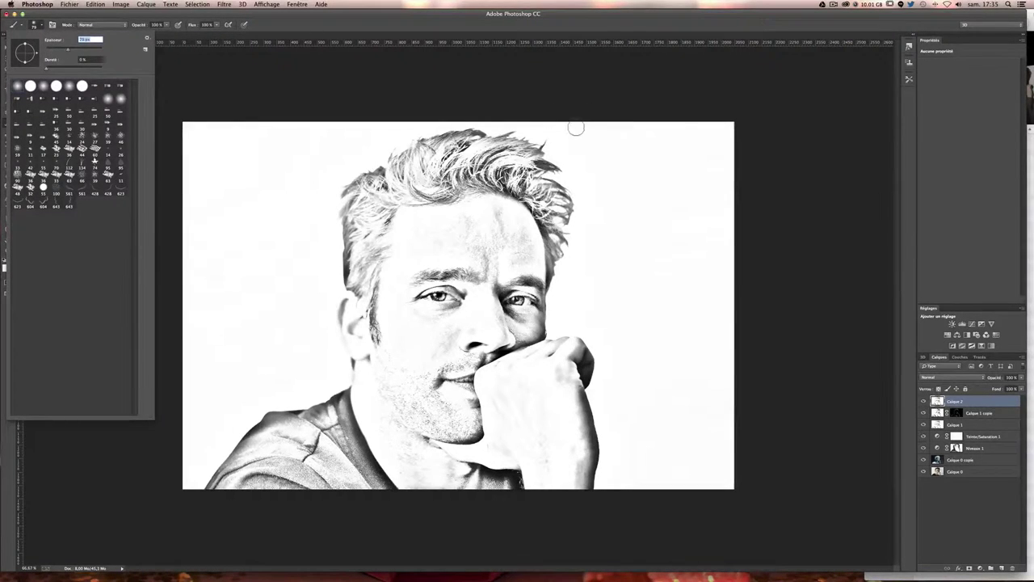
{"action": "key", "text": "ctrl+1"}
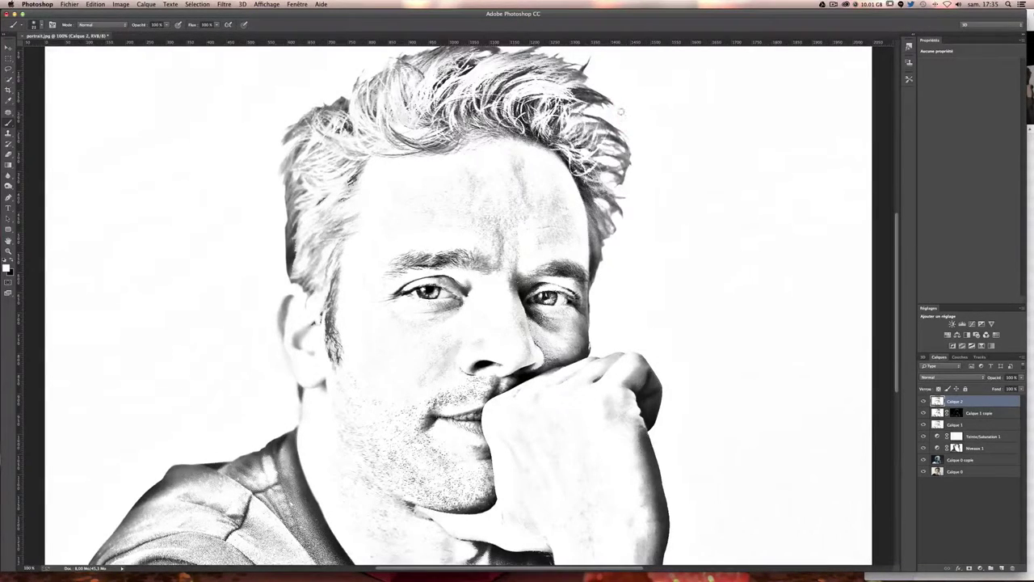
{"action": "scroll", "coordinate": [638, 119], "scroll_direction": "up", "scroll_amount": 2}
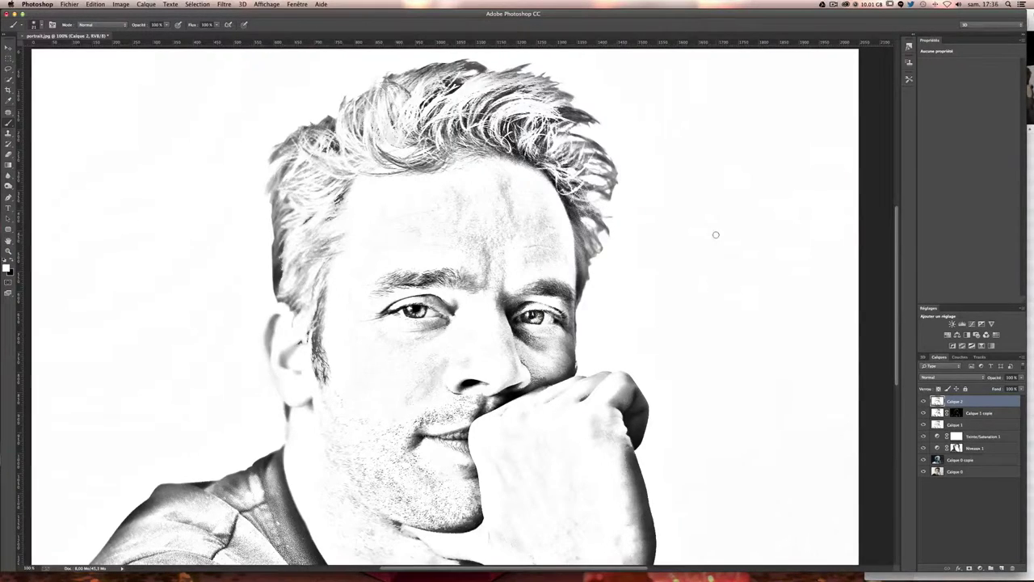
Hide Niveaux 1, Teinte/Saturation 1 and Calque 1 beneath the sketch.
{"action": "key", "text": "ctrl+plus"}
{"action": "key", "text": "ctrl+minus"}
{"action": "key", "text": "ctrl+minus"}
{"action": "key", "text": "ctrl+minus"}
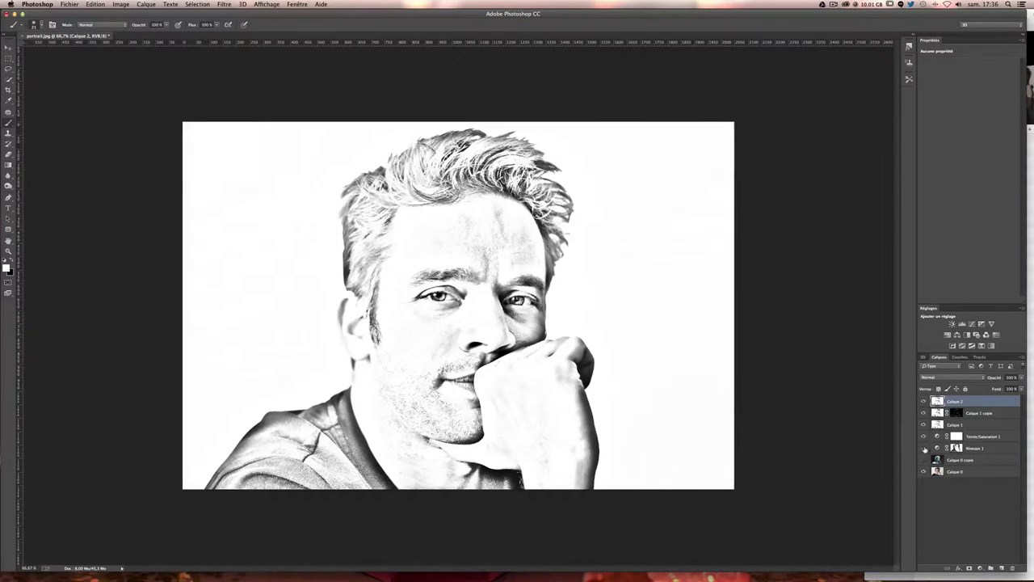
{"action": "left_click_drag", "start_coordinate": [925, 449], "coordinate": [925, 415]}
Toggle Calque 2 repeatedly to compare with the photo, ending visible at 100% view.
{"action": "left_click", "coordinate": [923, 400]}
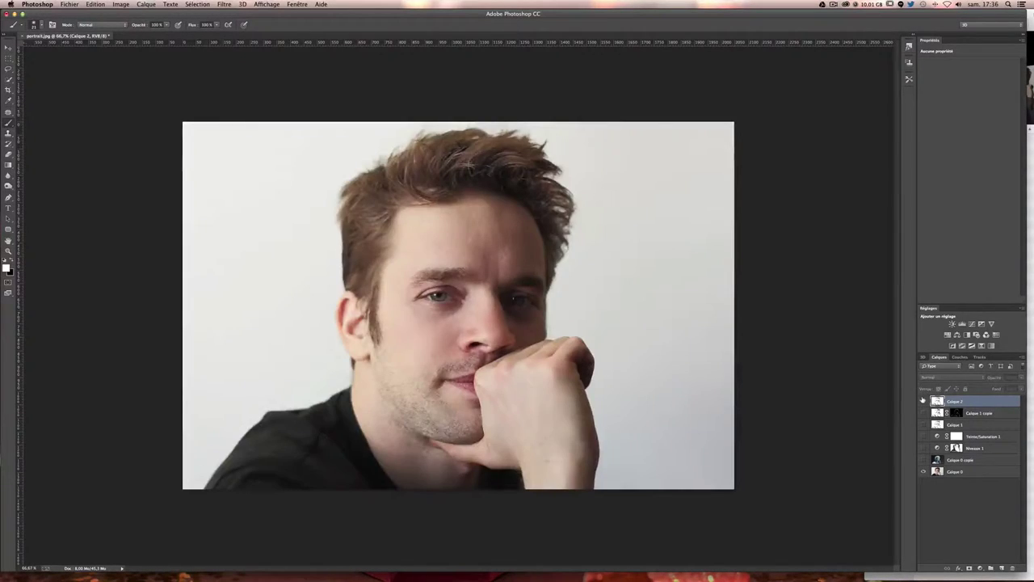
{"action": "left_click", "coordinate": [923, 400]}
{"action": "left_click", "coordinate": [923, 400]}
{"action": "left_click", "coordinate": [923, 400]}
{"action": "left_click", "coordinate": [923, 401]}
{"action": "left_click", "coordinate": [923, 400]}
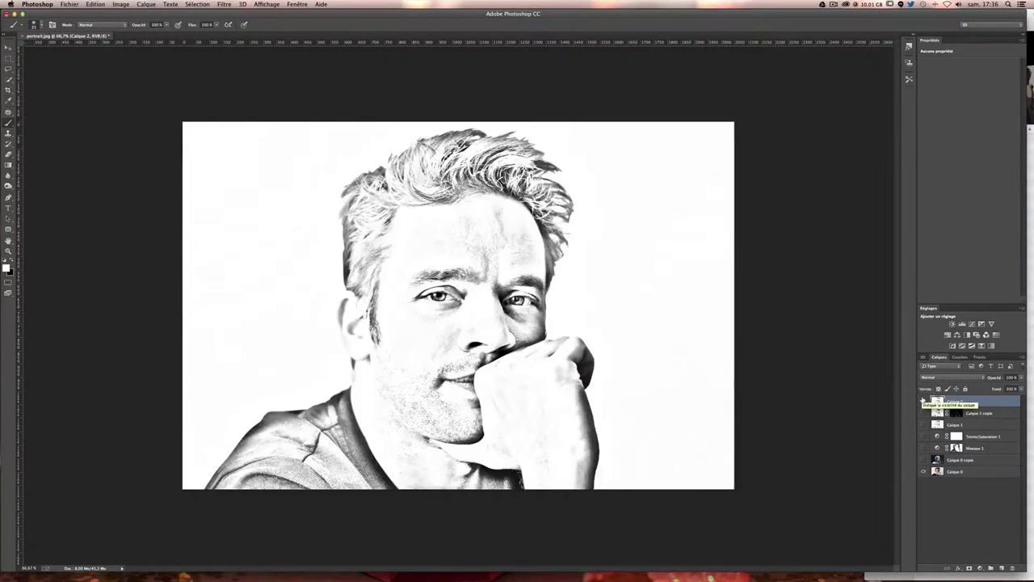
{"action": "left_click", "coordinate": [923, 400]}
{"action": "left_click", "coordinate": [923, 400]}
{"action": "left_click", "coordinate": [923, 400]}
{"action": "left_click", "coordinate": [923, 401]}
{"action": "key", "text": "ctrl+1"}
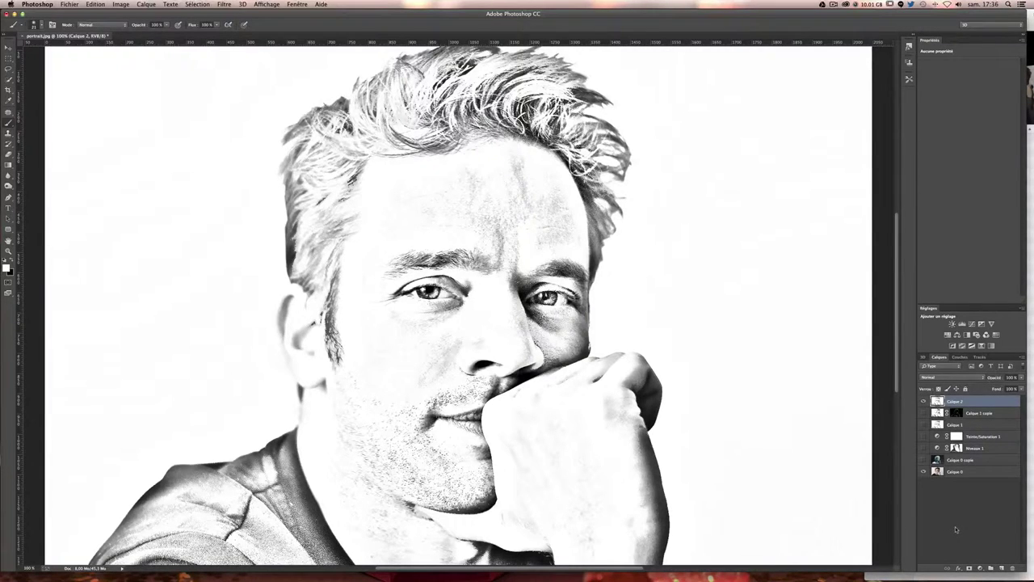
Add new layer Calque 3 and set the foreground colour to a soft peach-pink hex value.
{"action": "left_click", "coordinate": [1001, 568]}
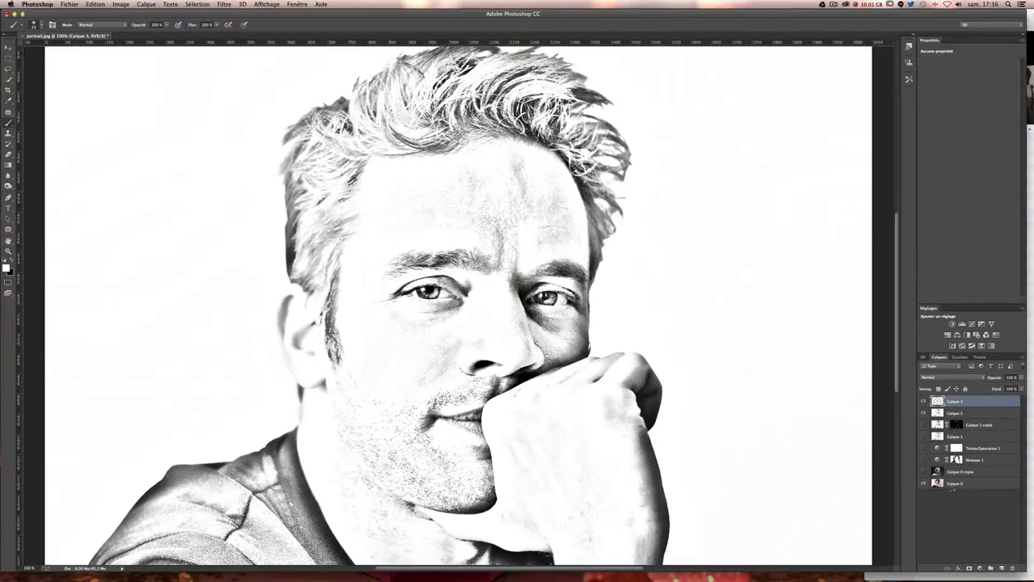
{"action": "left_click", "coordinate": [7, 267]}
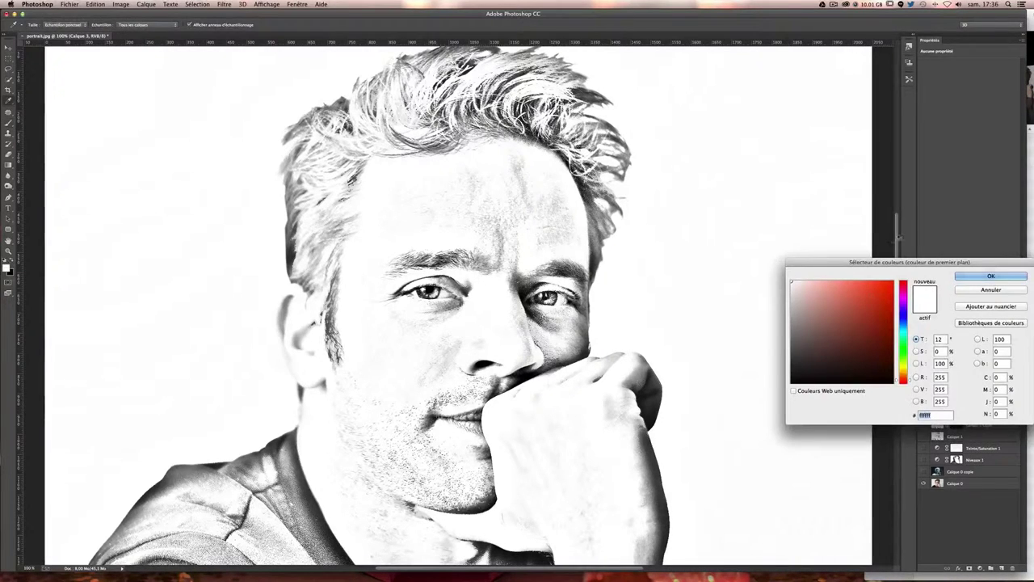
{"action": "left_click_drag", "start_coordinate": [905, 262], "coordinate": [777, 152]}
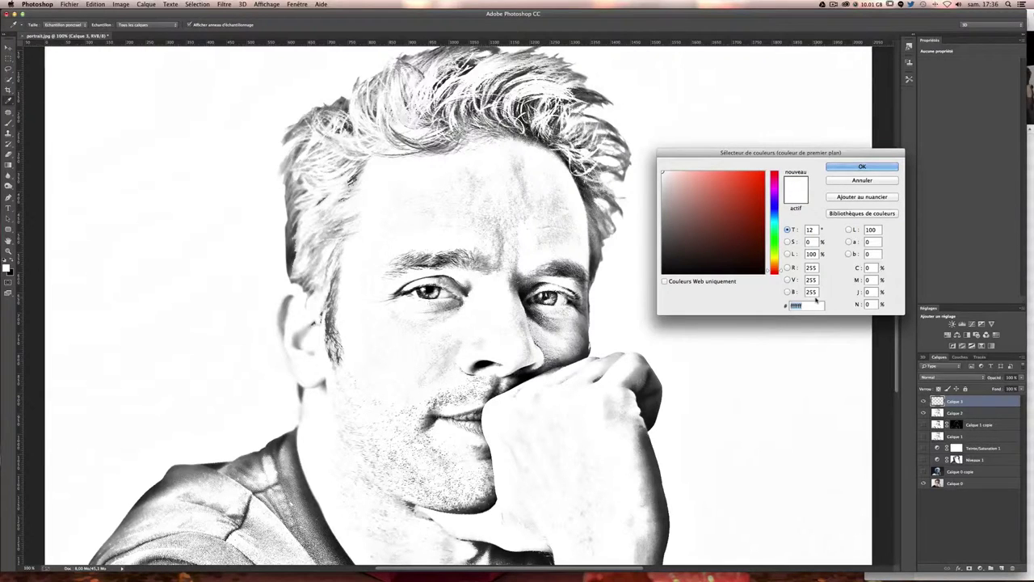
{"action": "type", "text": "f"}
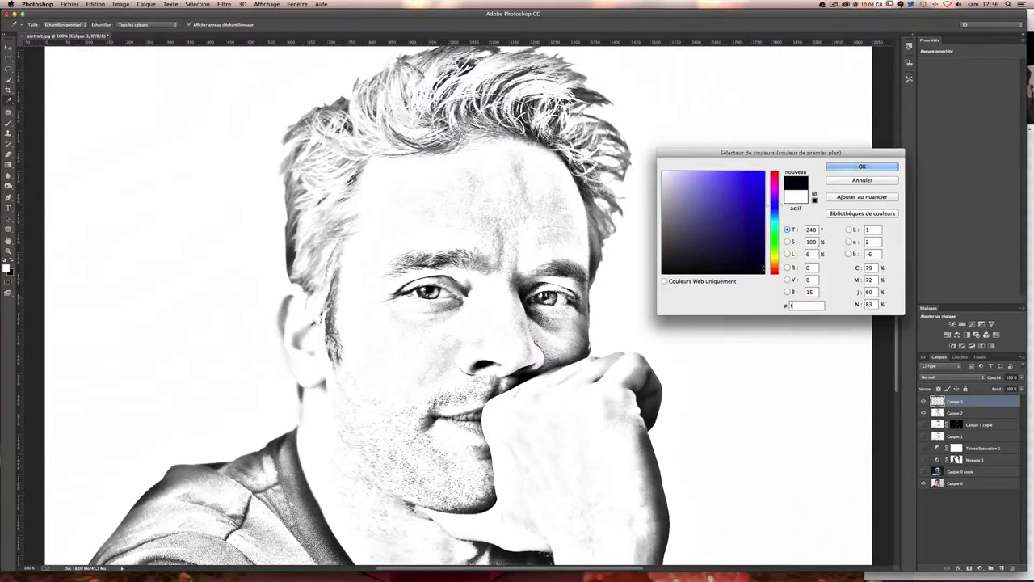
{"action": "type", "text": "ea"}
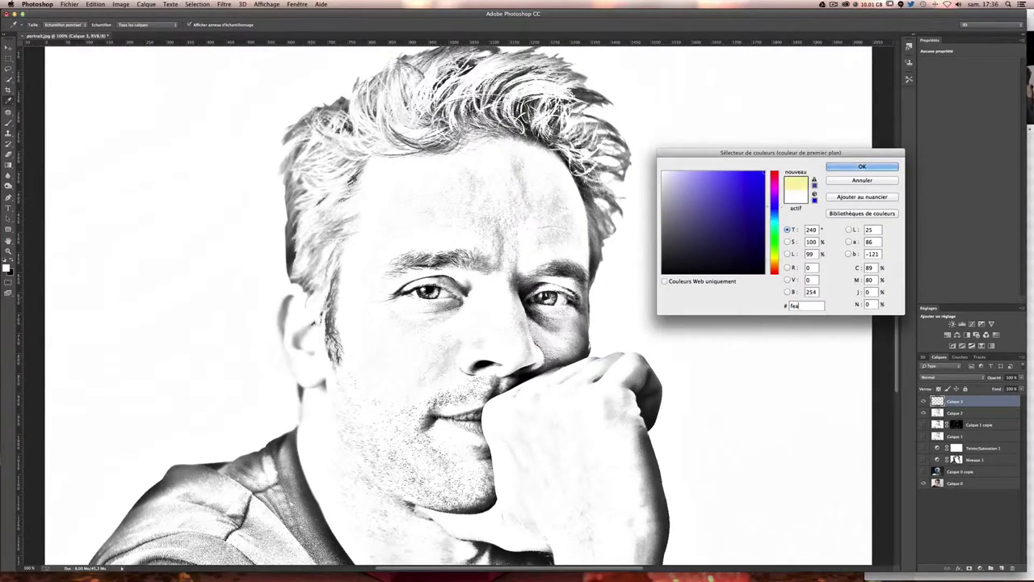
{"action": "type", "text": "3a3"}
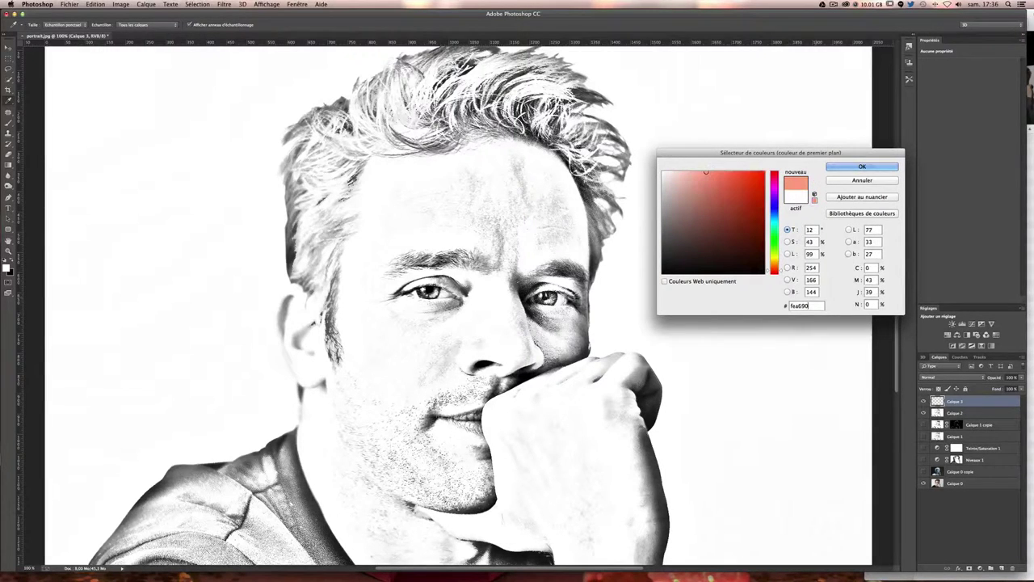
{"action": "key", "text": "Return"}
Set Calque 3's blend mode to Lumière tamisée.
{"action": "key", "text": "b"}
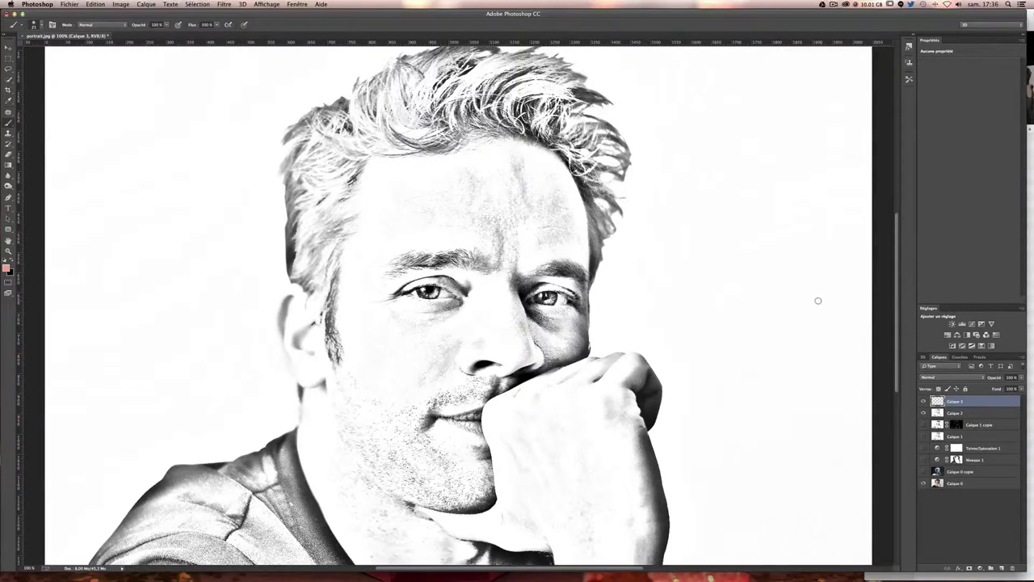
{"action": "left_click", "coordinate": [967, 379]}
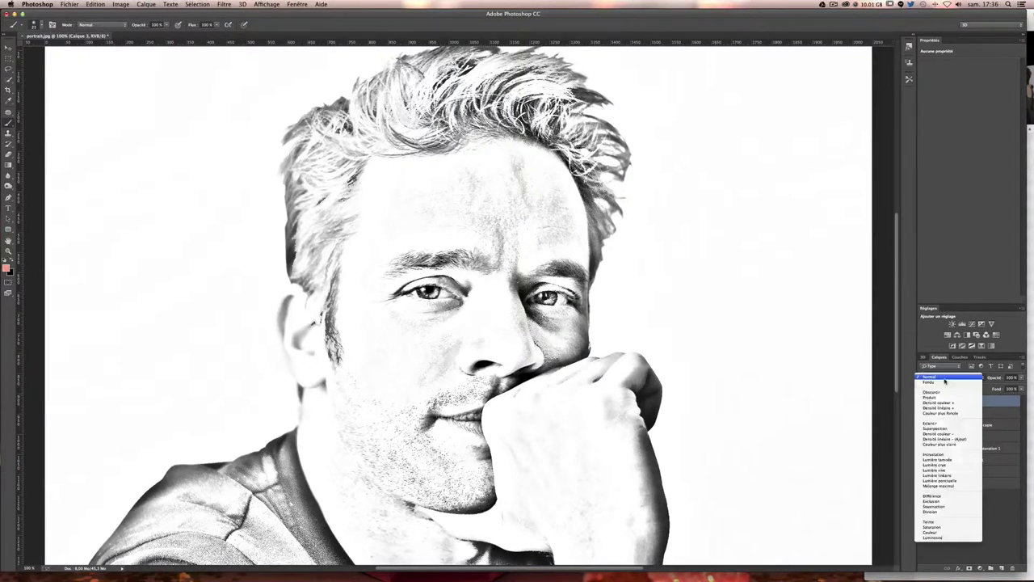
{"action": "left_click", "coordinate": [955, 459]}
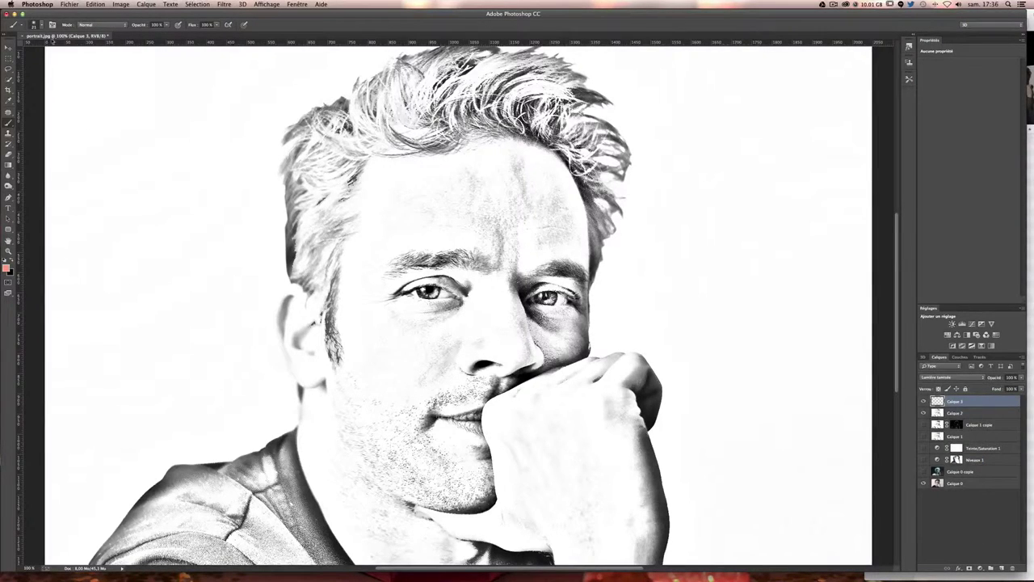
Try a pink stroke in the hair, undo it, and lower brush opacity to 21%.
{"action": "left_click", "coordinate": [34, 25]}
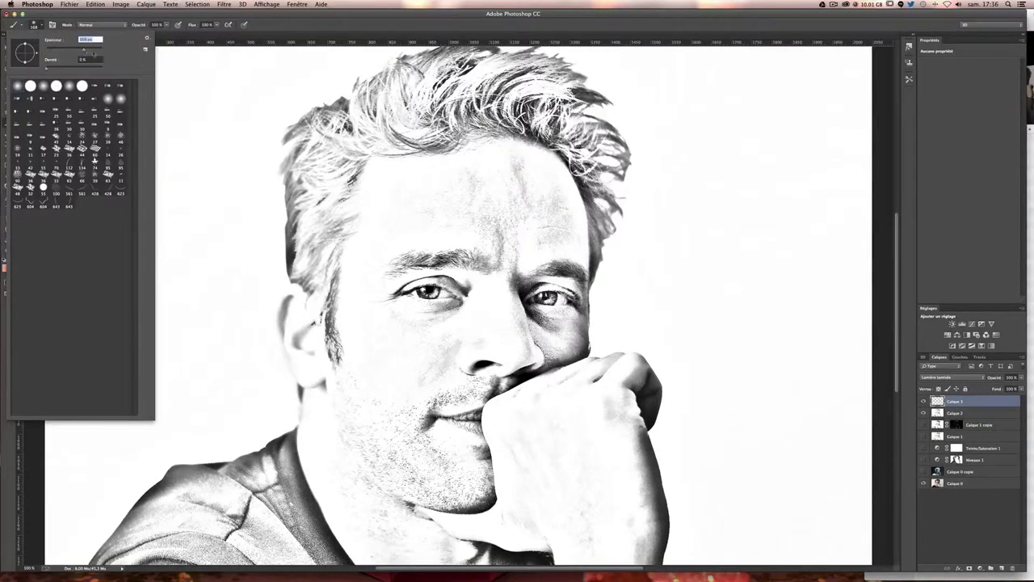
{"action": "key", "text": "ctrl+minus"}
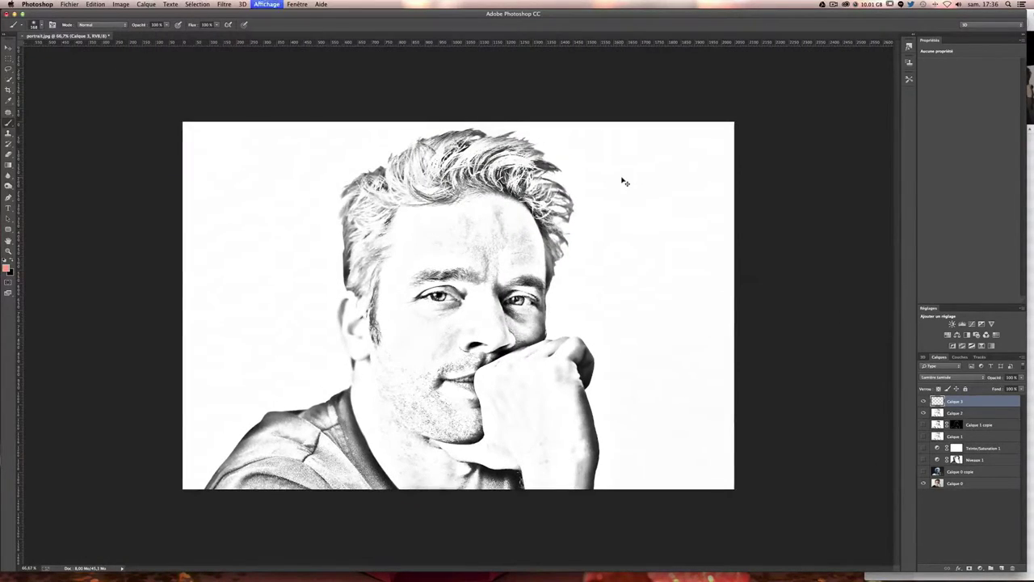
{"action": "key", "text": "ctrl+plus"}
{"action": "mouse_move", "coordinate": [635, 198]}
{"action": "left_mouse_down"}
{"action": "mouse_move", "coordinate": [542, 93]}
{"action": "mouse_move", "coordinate": [335, 223]}
{"action": "mouse_move", "coordinate": [346, 273]}
{"action": "left_mouse_up"}
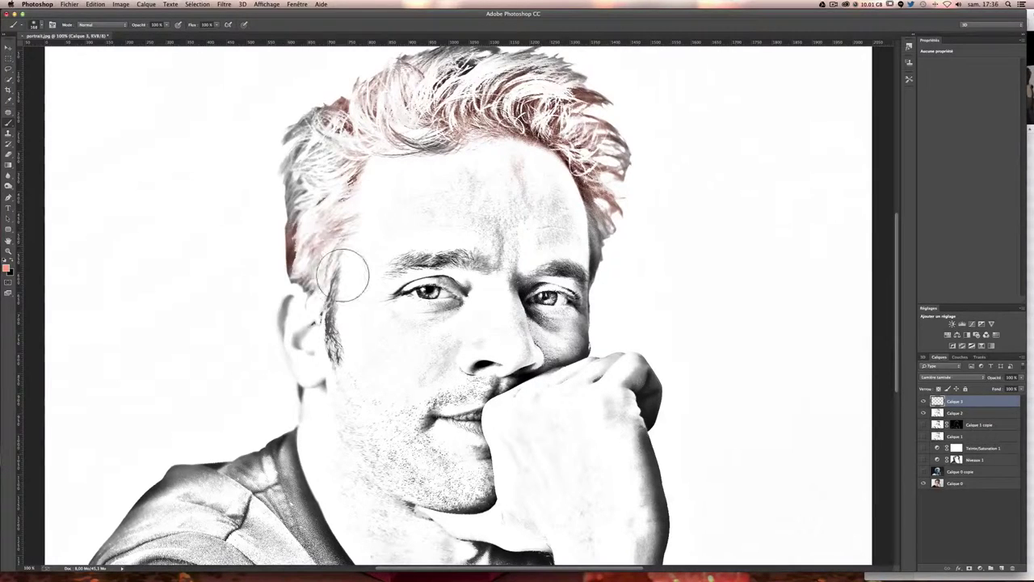
{"action": "key", "text": "ctrl+z"}
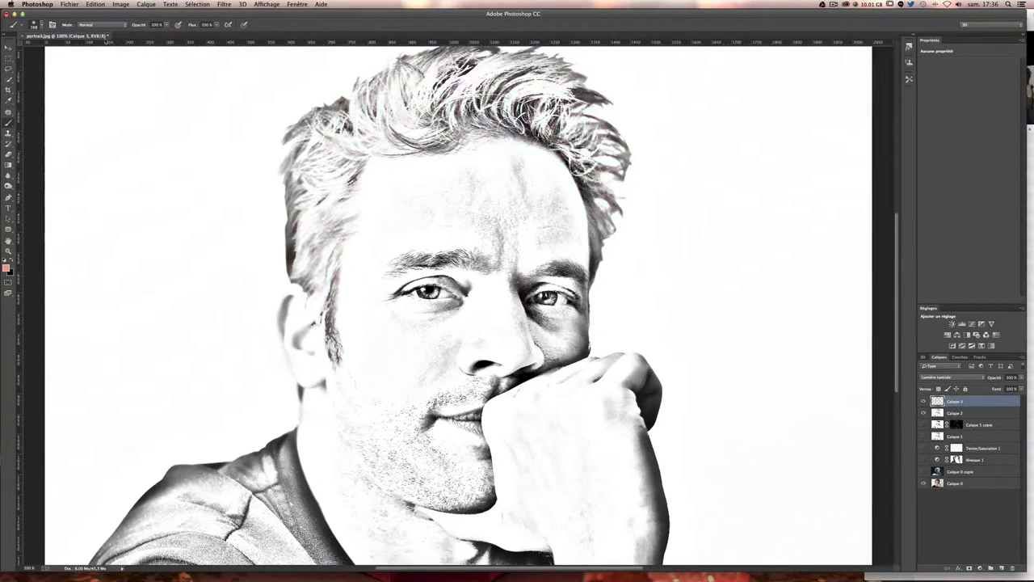
{"action": "left_click", "coordinate": [165, 25]}
{"action": "left_click_drag", "start_coordinate": [137, 36], "coordinate": [135, 36]}
{"action": "scroll", "coordinate": [502, 472], "scroll_direction": "down", "scroll_amount": 5}
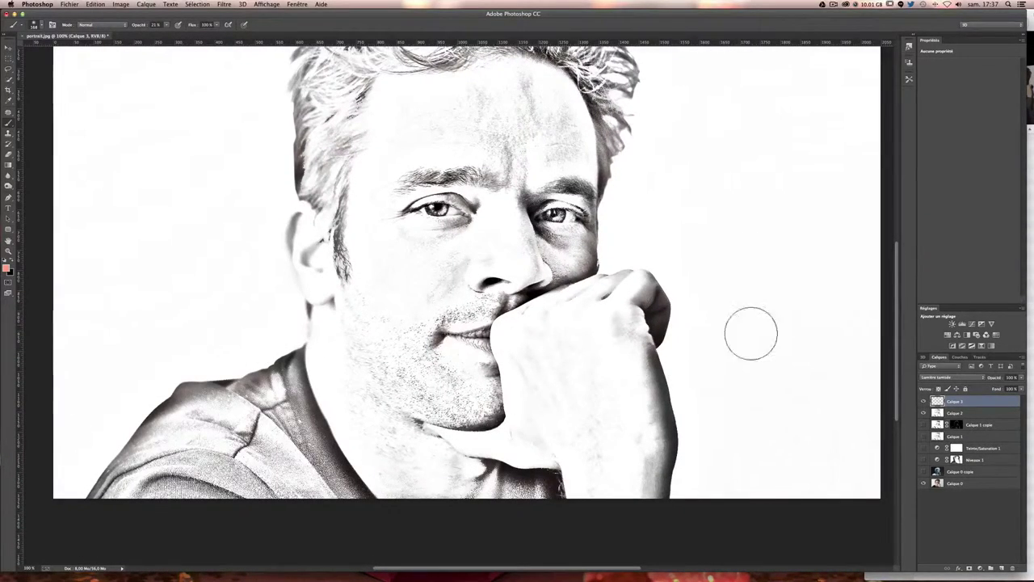
Pan across the face, hand and shirt while brushing on the faint pink tint.
{"action": "scroll", "coordinate": [751, 333], "scroll_direction": "up", "scroll_amount": 5}
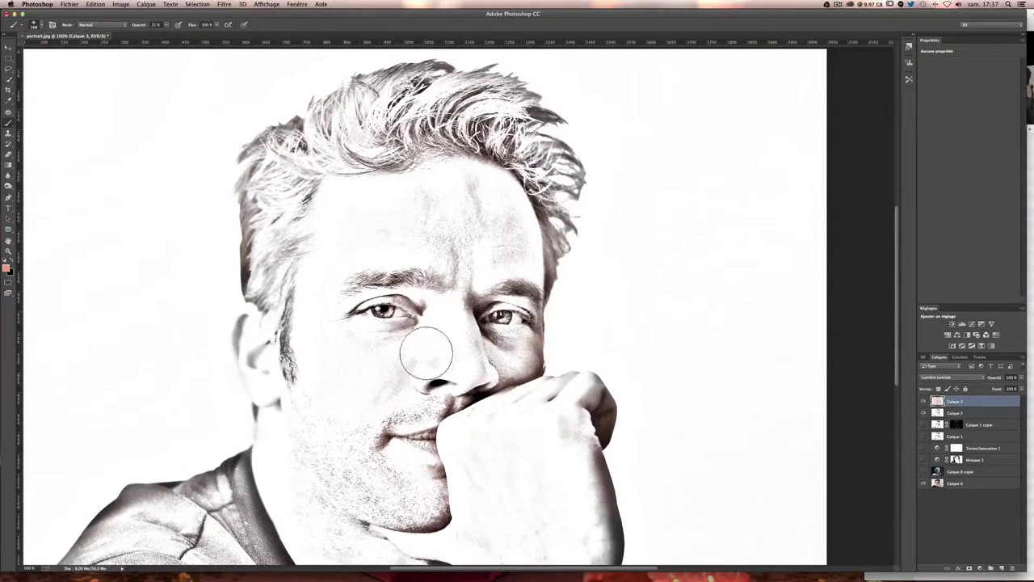
{"action": "scroll", "coordinate": [426, 353], "scroll_direction": "down", "scroll_amount": 5}
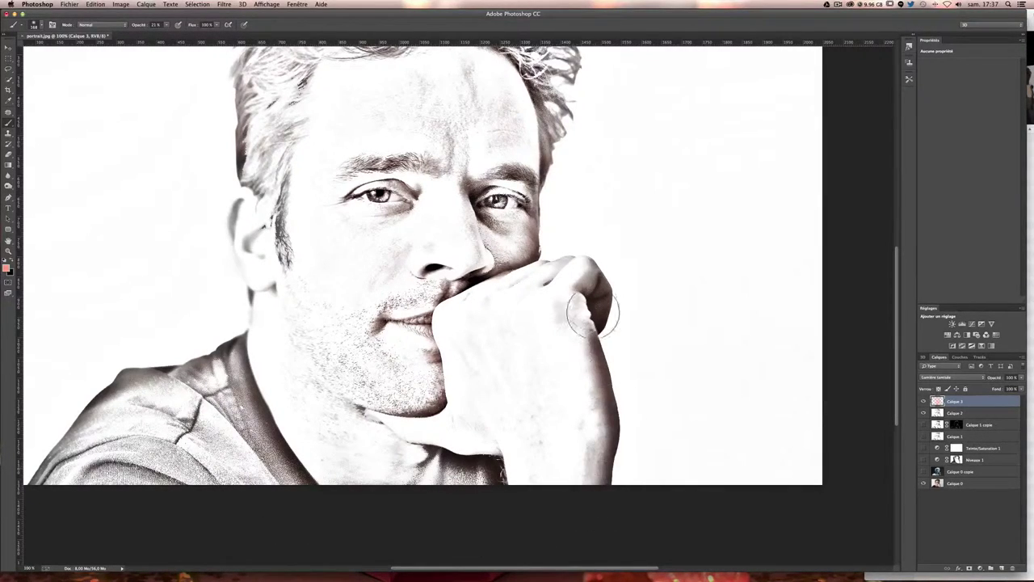
{"action": "scroll", "coordinate": [635, 316], "scroll_direction": "up", "scroll_amount": 2}
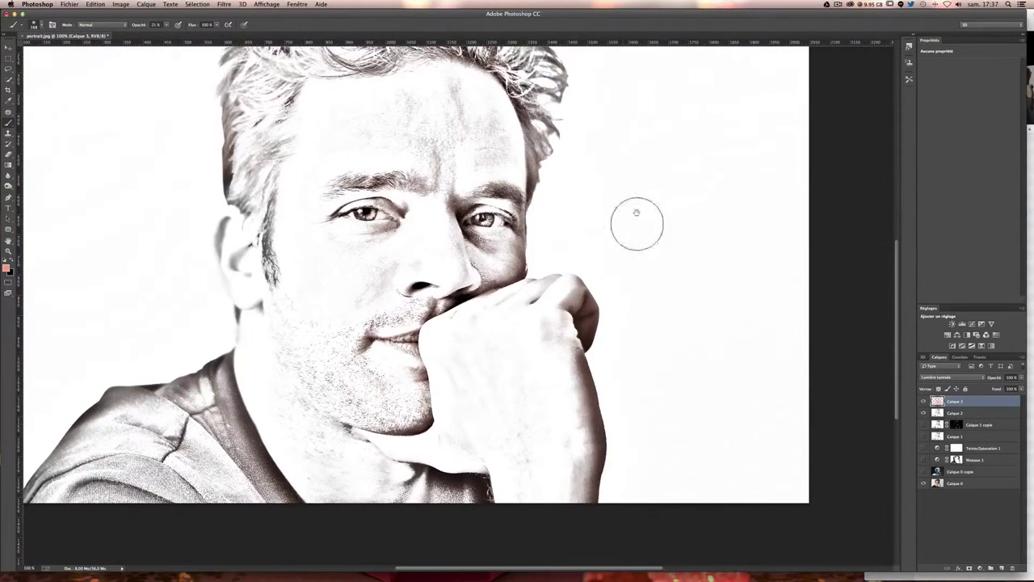
{"action": "scroll", "coordinate": [637, 223], "scroll_direction": "up", "scroll_amount": 3}
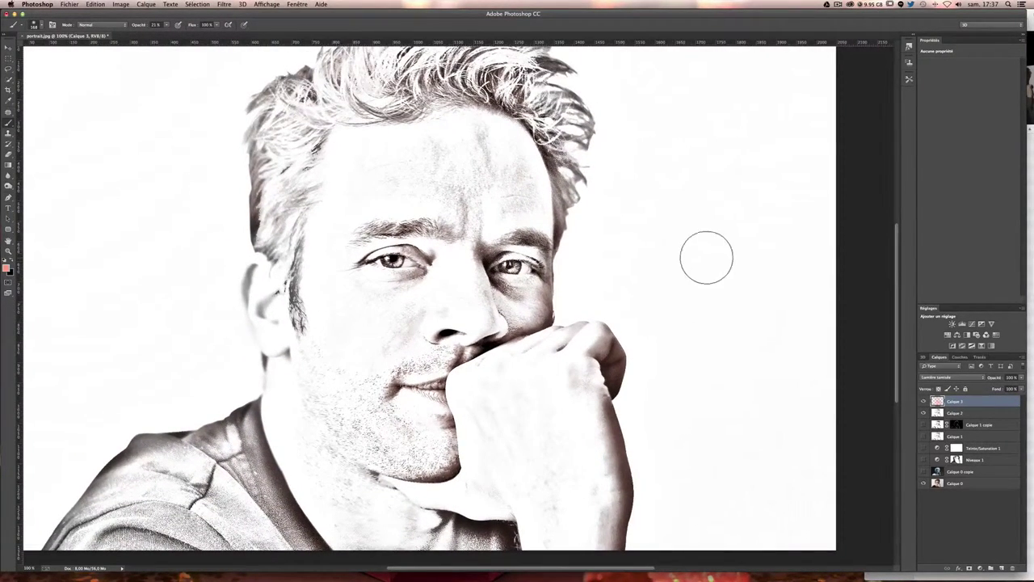
Add a layer mask to Calque 3, switch to black, zoom out and select Calque 2.
{"action": "left_click", "coordinate": [969, 569]}
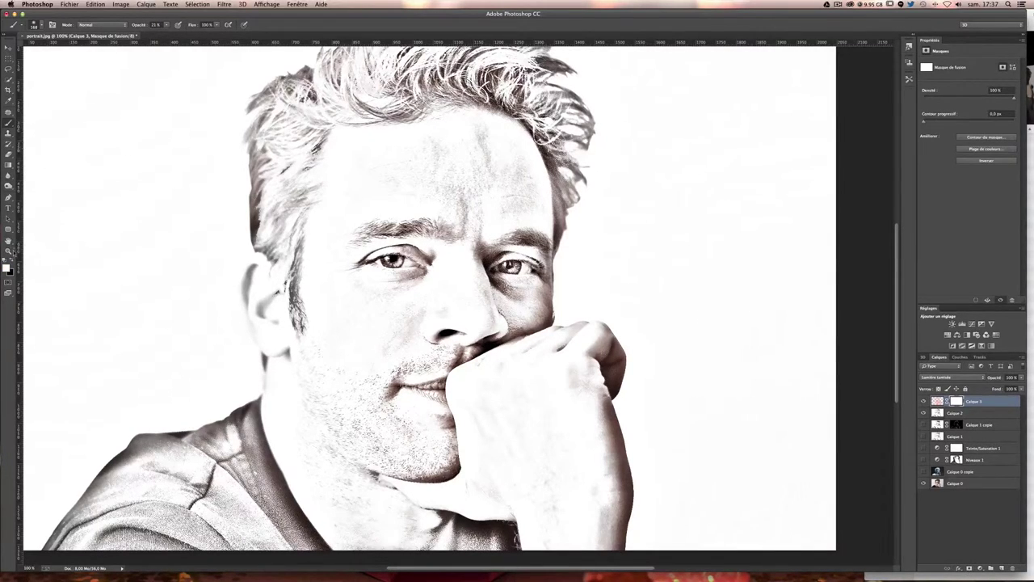
{"action": "key", "text": "x"}
{"action": "key", "text": "ctrl+minus"}
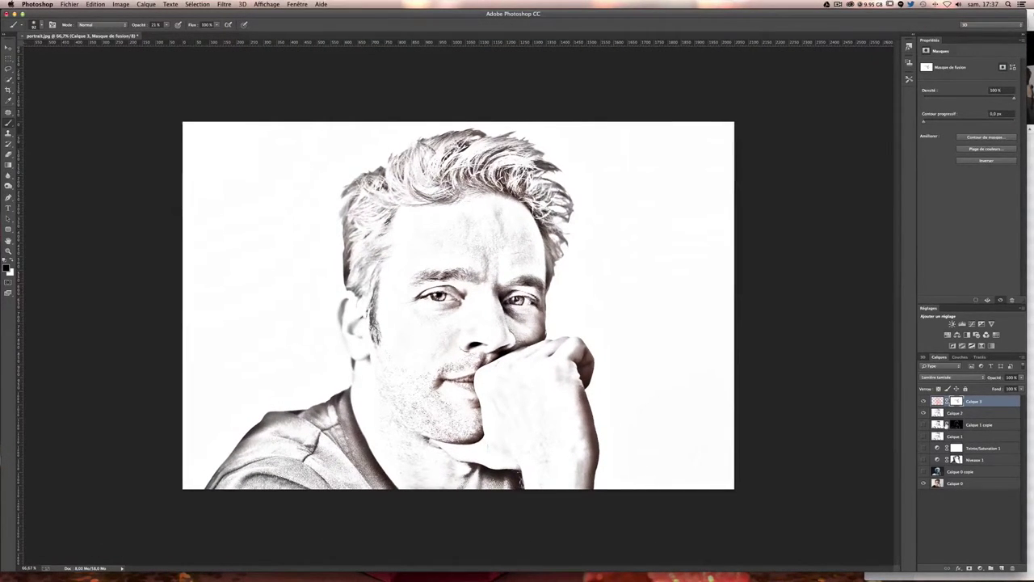
{"action": "left_click", "coordinate": [967, 413]}
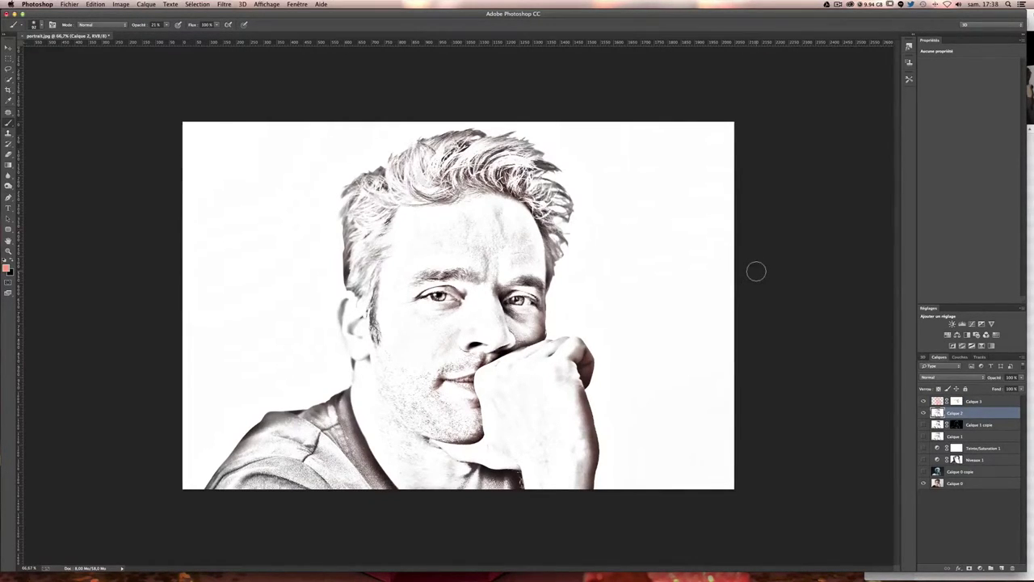
Add a Niveaux levels layer with midtones darkened to 0,85, toggling it to compare.
{"action": "left_click", "coordinate": [979, 568]}
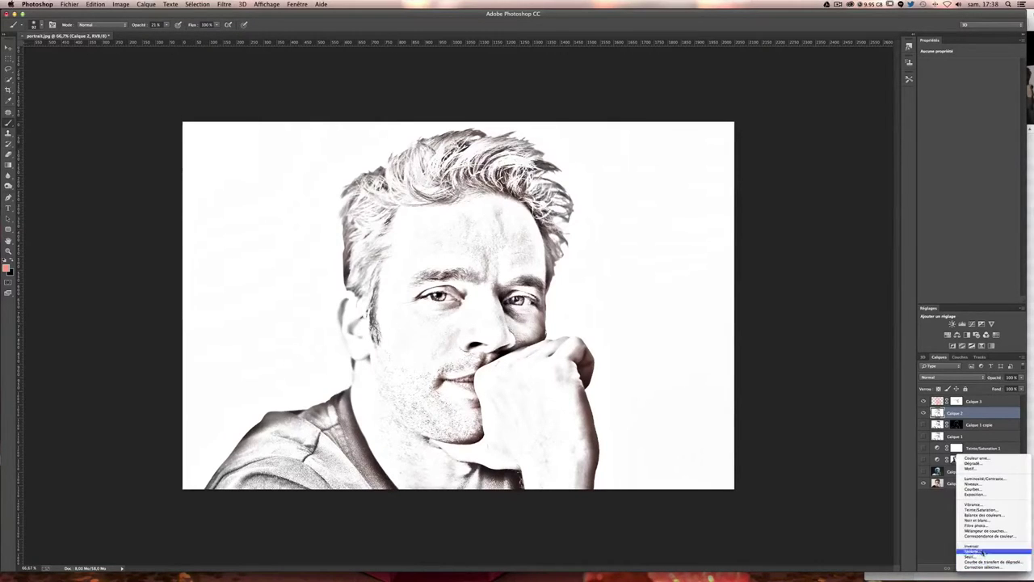
{"action": "left_click", "coordinate": [993, 484]}
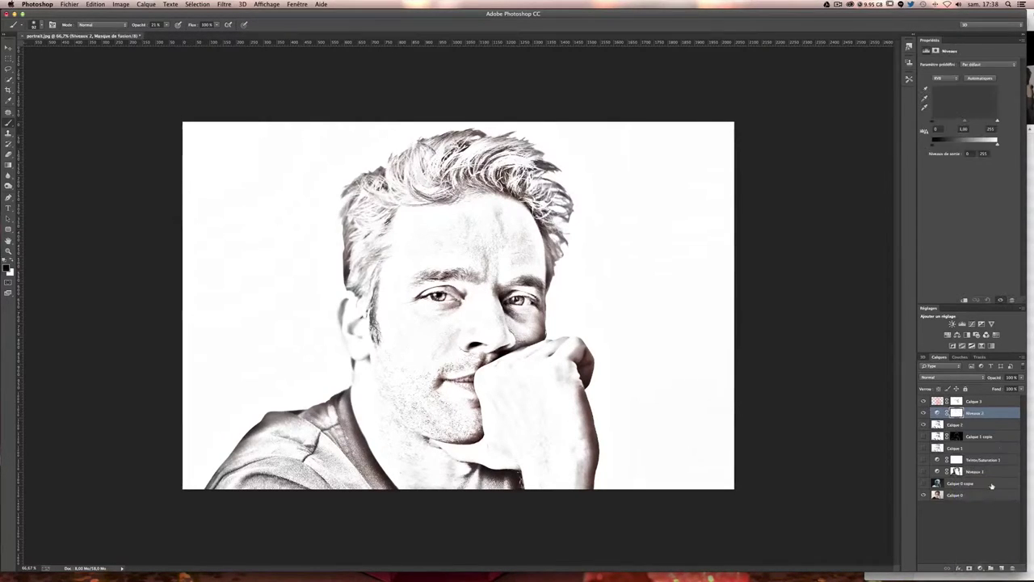
{"action": "left_click_drag", "start_coordinate": [967, 122], "coordinate": [974, 122]}
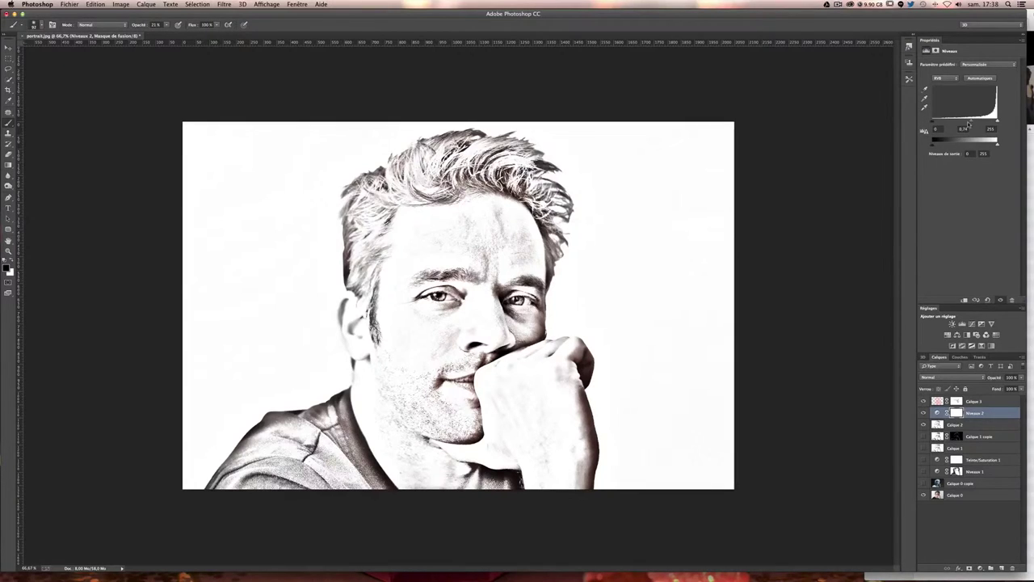
{"action": "left_click_drag", "start_coordinate": [971, 122], "coordinate": [969, 122]}
{"action": "left_click", "coordinate": [924, 413]}
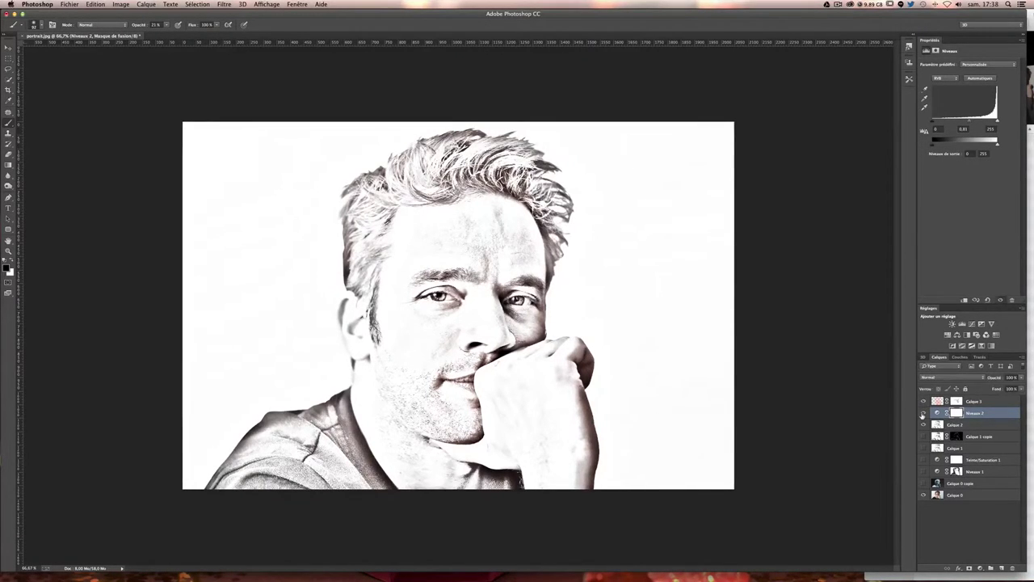
{"action": "left_click", "coordinate": [924, 413]}
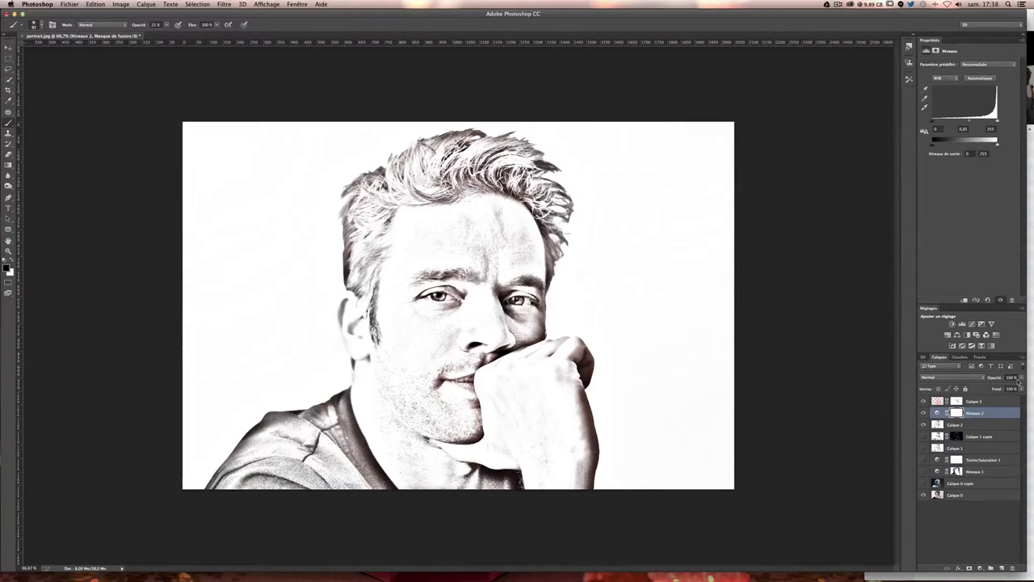
Lower the Niveaux 2 layer's opacity to about 85%.
{"action": "left_click", "coordinate": [1021, 377]}
{"action": "left_click_drag", "start_coordinate": [1023, 388], "coordinate": [1016, 387]}
{"action": "left_click_drag", "start_coordinate": [1024, 385], "coordinate": [1012, 389]}
{"action": "left_click", "coordinate": [984, 502]}
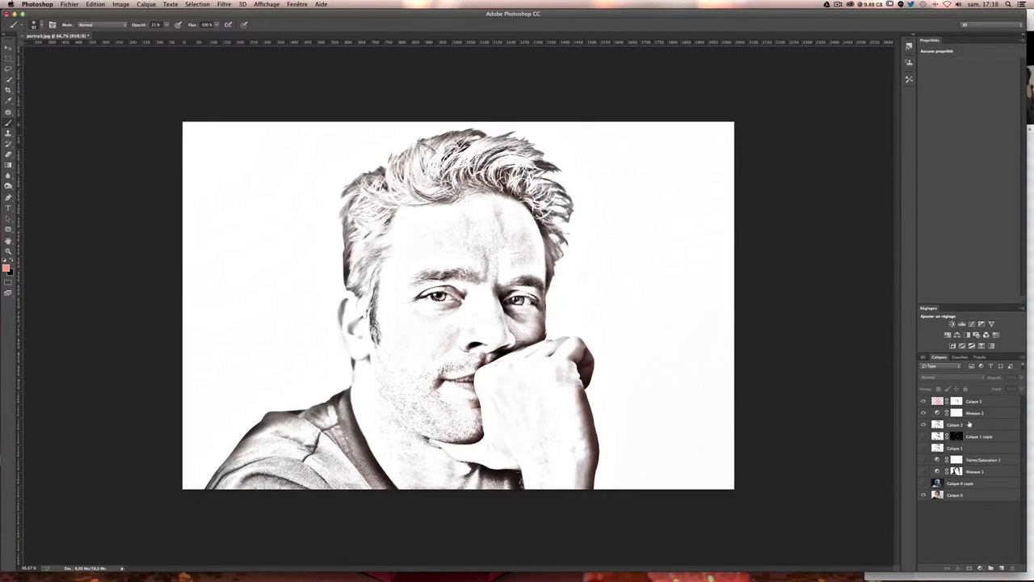
Stamp visible layers into a new top Calque 4, compare it with the photo, and view at 100%.
{"action": "left_click", "coordinate": [986, 404]}
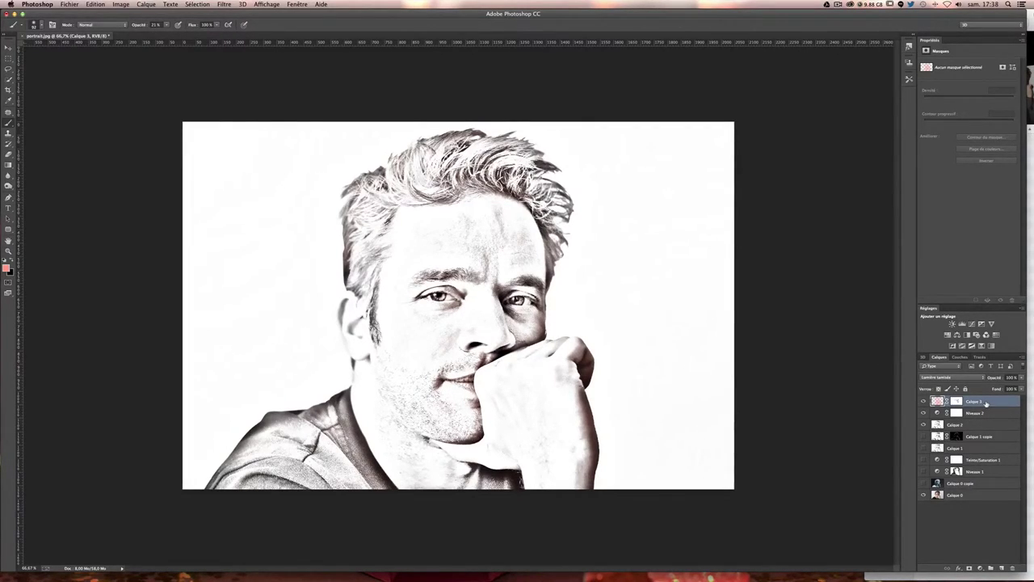
{"action": "key", "text": "ctrl+alt+shift+e"}
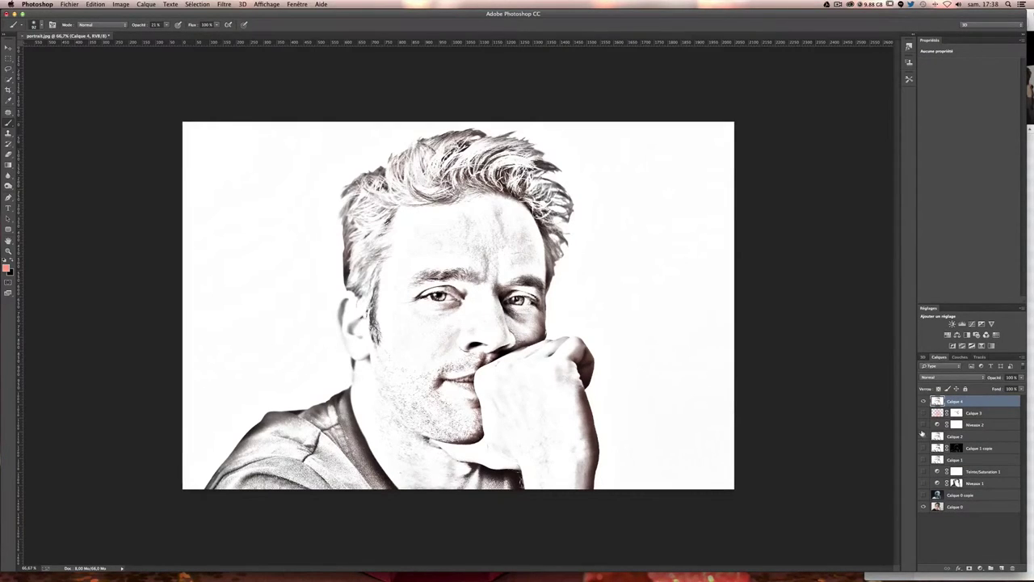
{"action": "left_click", "coordinate": [922, 402]}
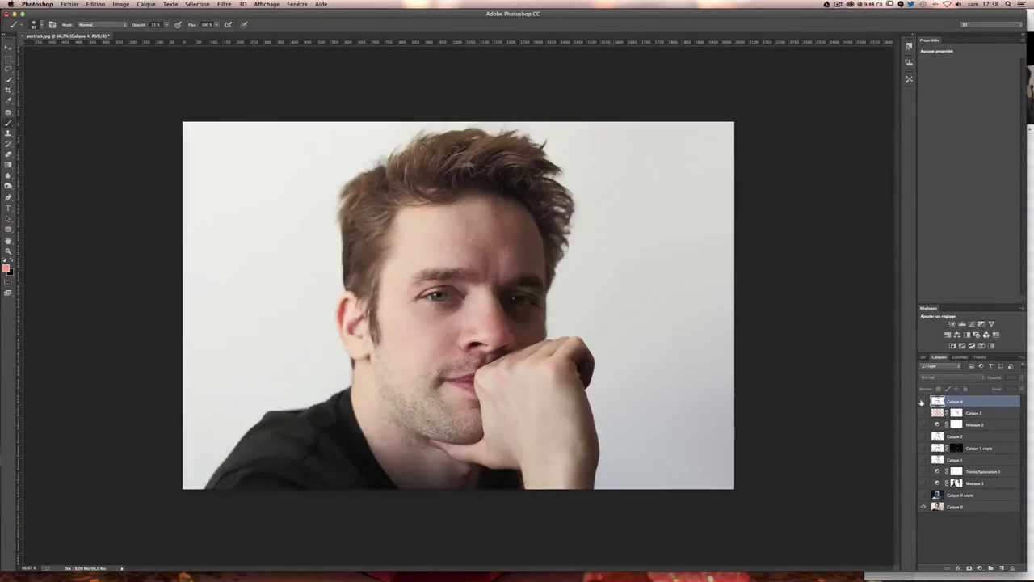
{"action": "left_click", "coordinate": [923, 402]}
{"action": "left_click", "coordinate": [923, 402]}
{"action": "left_click", "coordinate": [922, 402]}
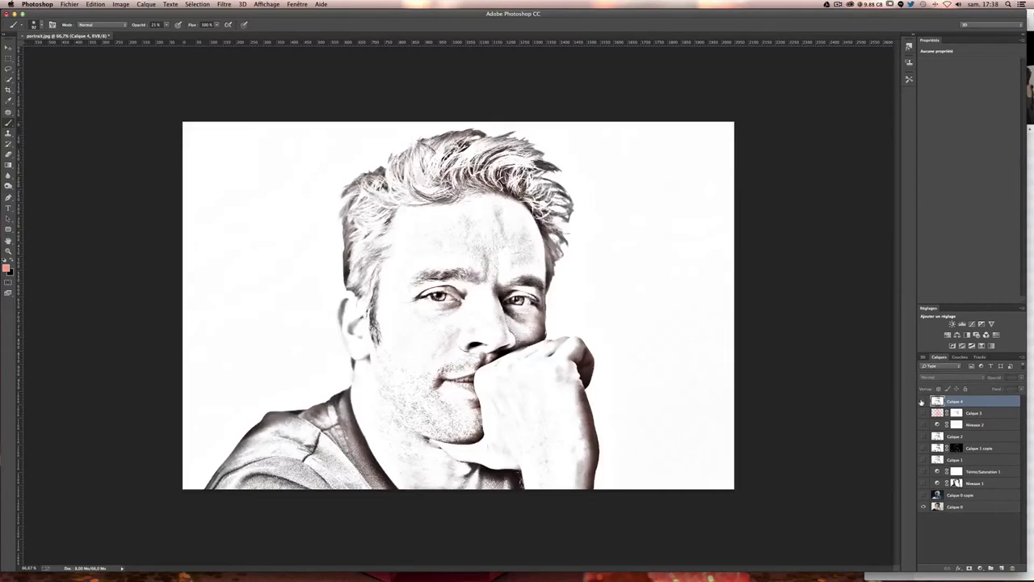
{"action": "left_click", "coordinate": [923, 402]}
{"action": "left_click", "coordinate": [923, 402]}
{"action": "left_click", "coordinate": [923, 402]}
{"action": "left_click", "coordinate": [923, 402]}
{"action": "left_click", "coordinate": [923, 402]}
{"action": "left_click", "coordinate": [923, 401]}
{"action": "left_click", "coordinate": [923, 402]}
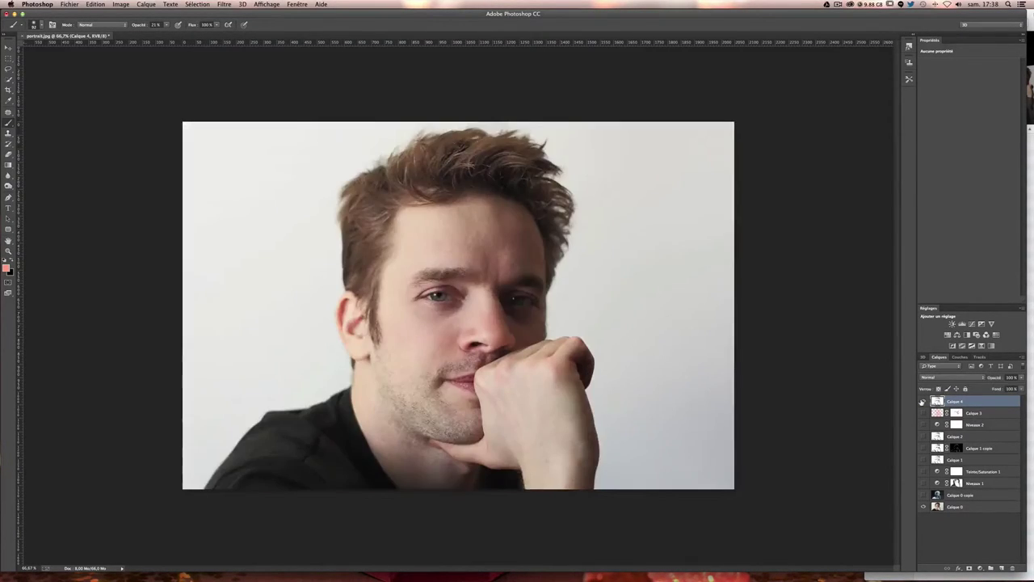
{"action": "left_click", "coordinate": [923, 401]}
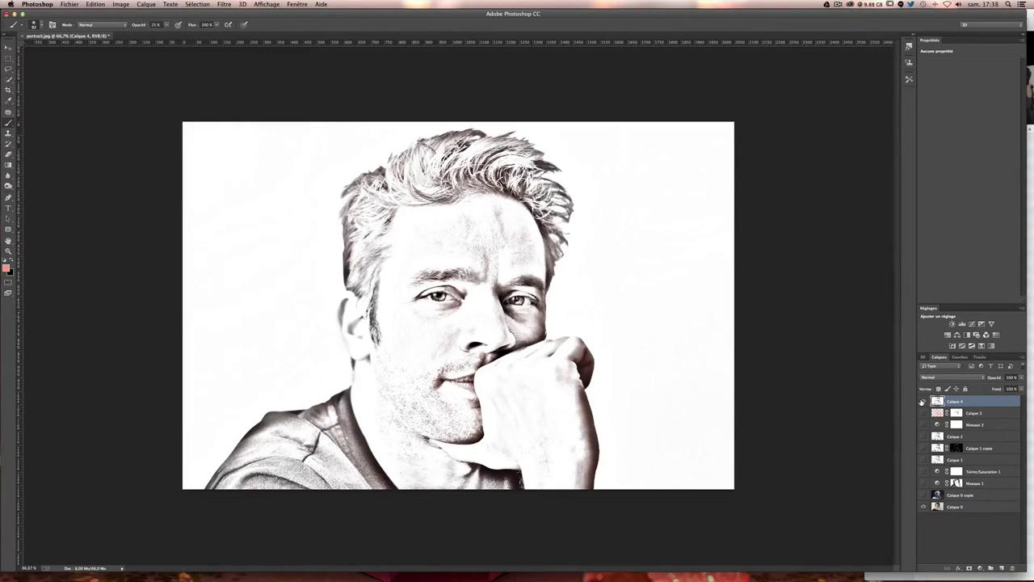
{"action": "key", "text": "super+1"}
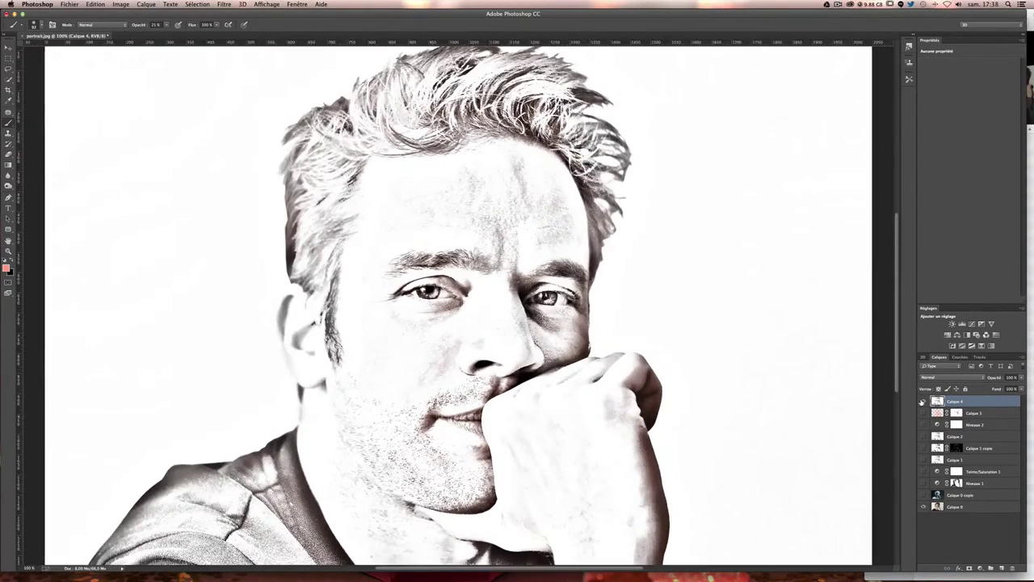